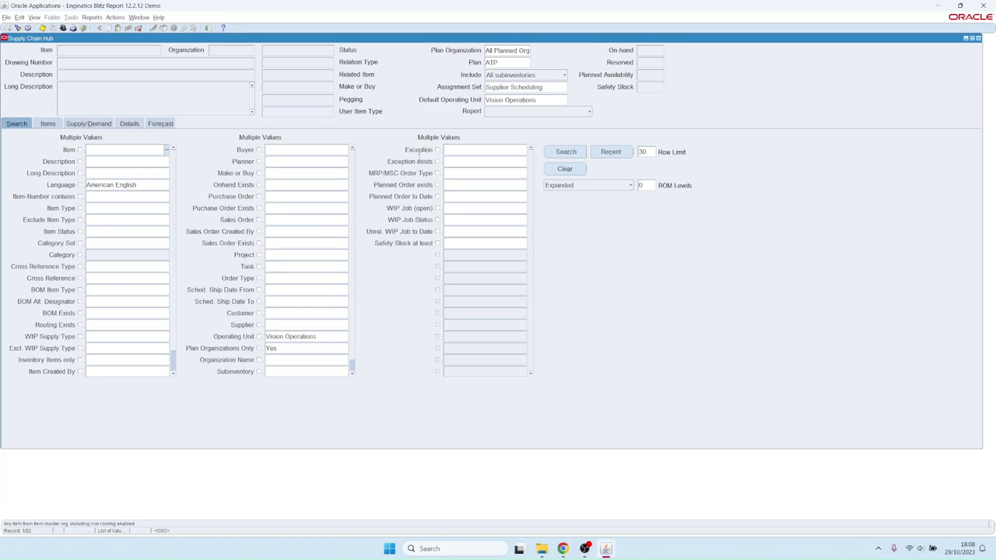
- Search for items with the Past due orders exception and expand the resulting item list to 3 BOM levels
left_click(488, 149)
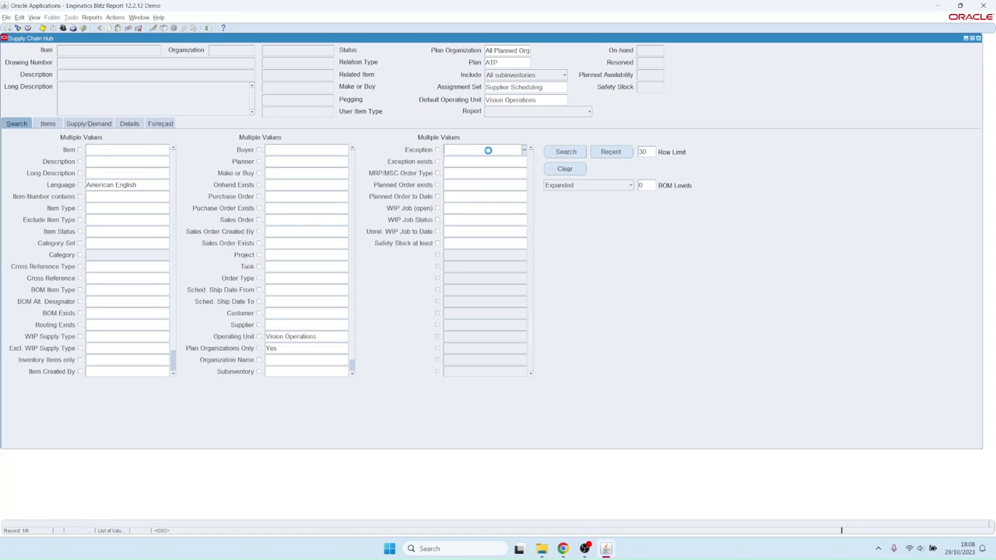
double_click(489, 149)
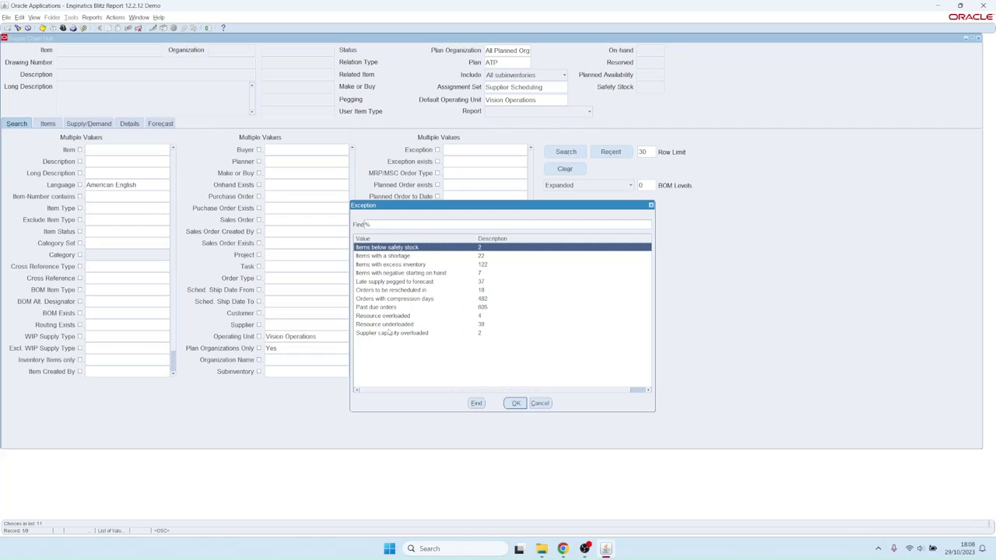
double_click(382, 307)
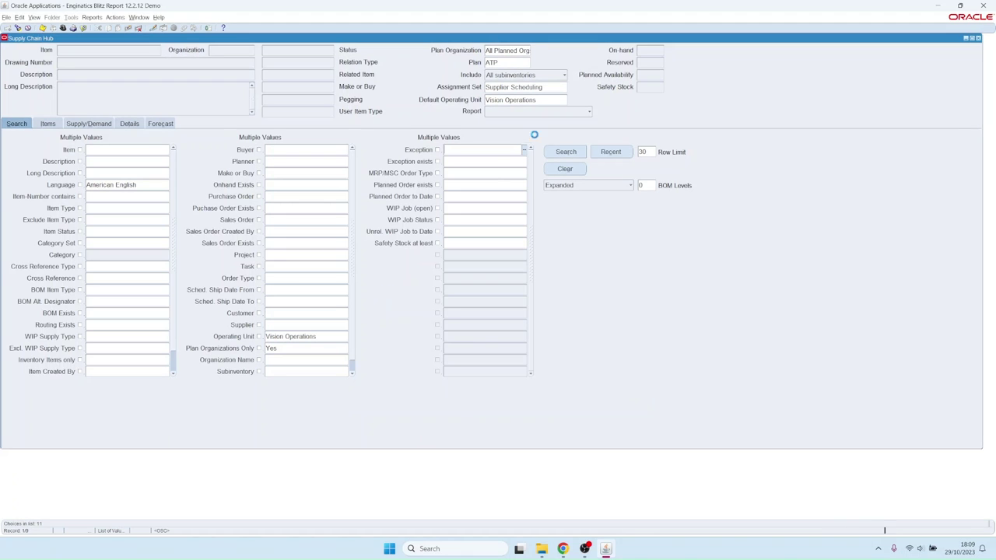
left_click(566, 151)
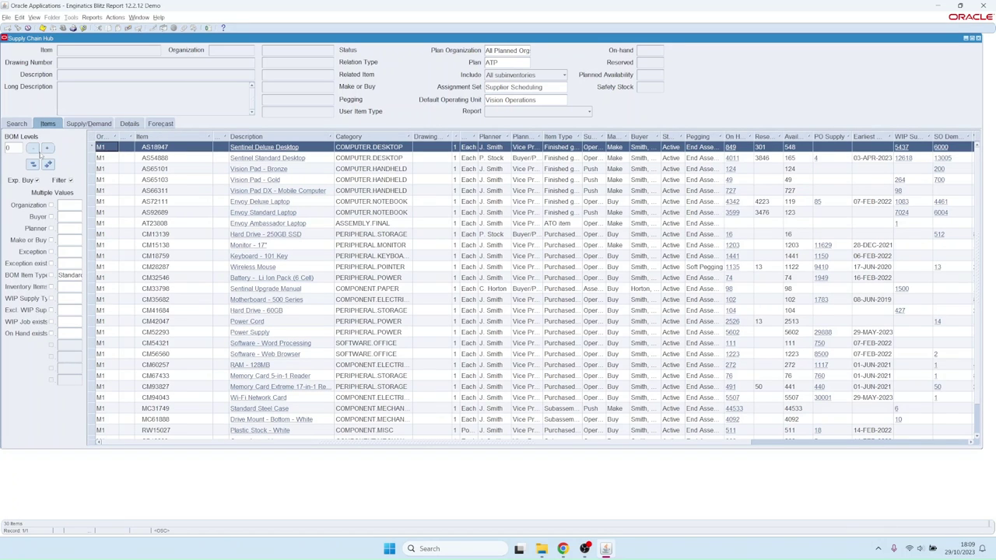
left_click(46, 148)
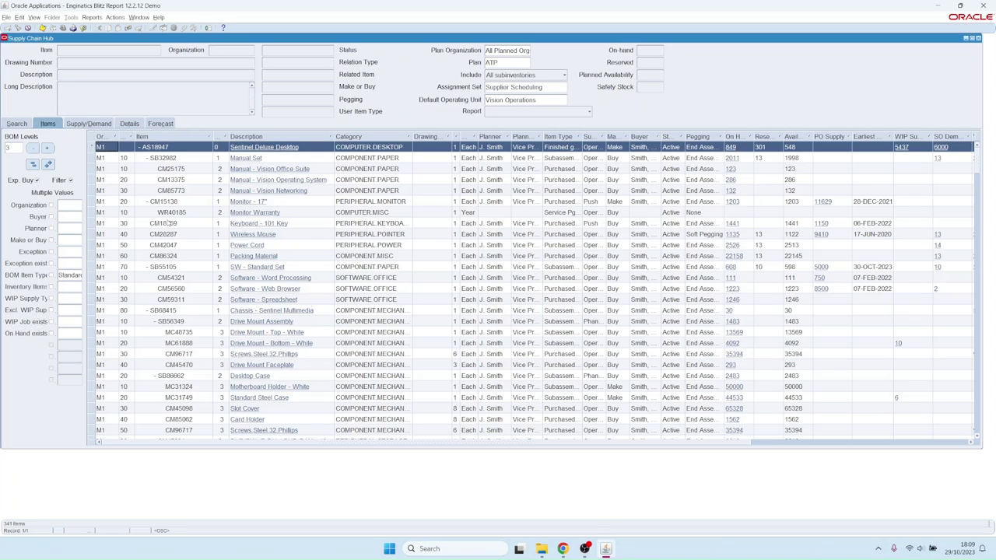
- View the bill of material of the Manual Set item SB32982, and close it again
left_click(167, 203)
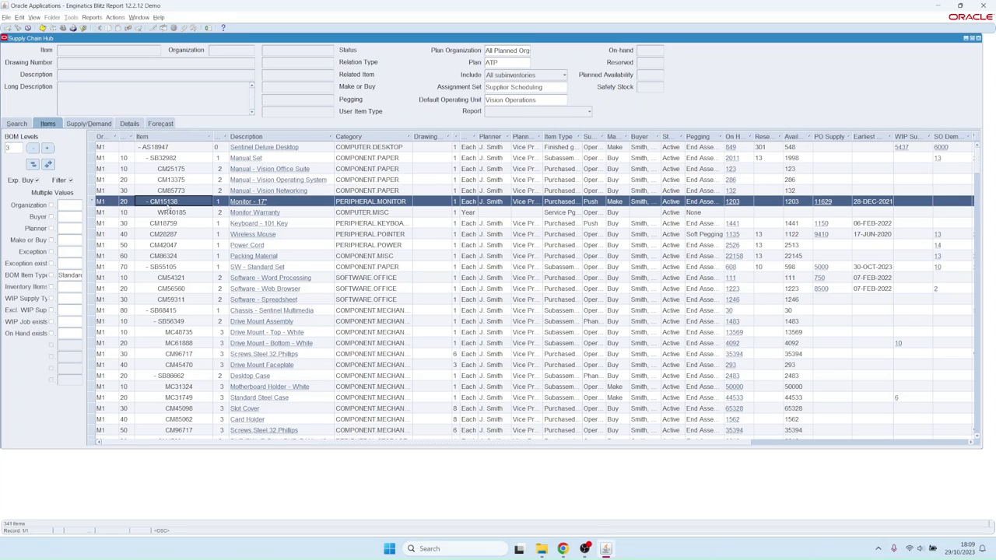
right_click(162, 159)
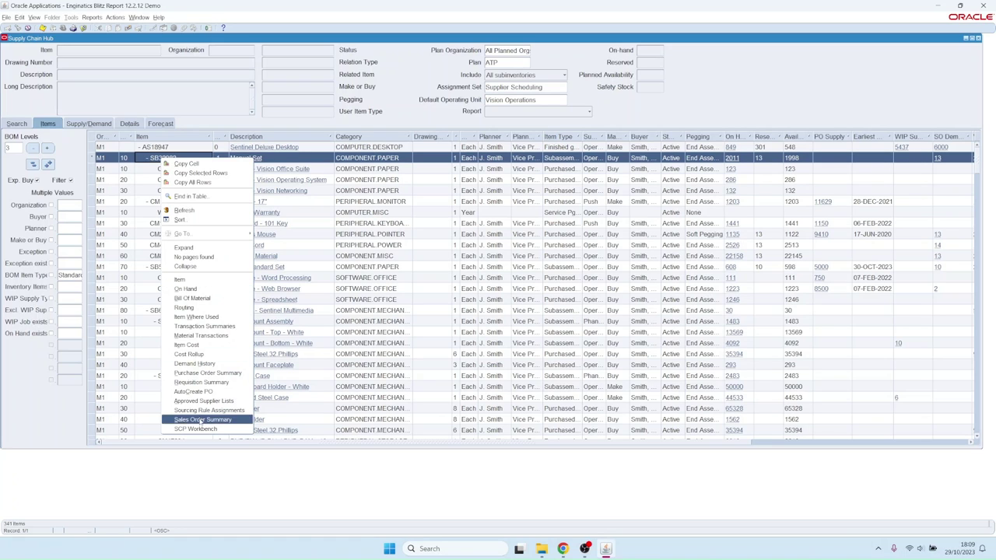
left_click(188, 299)
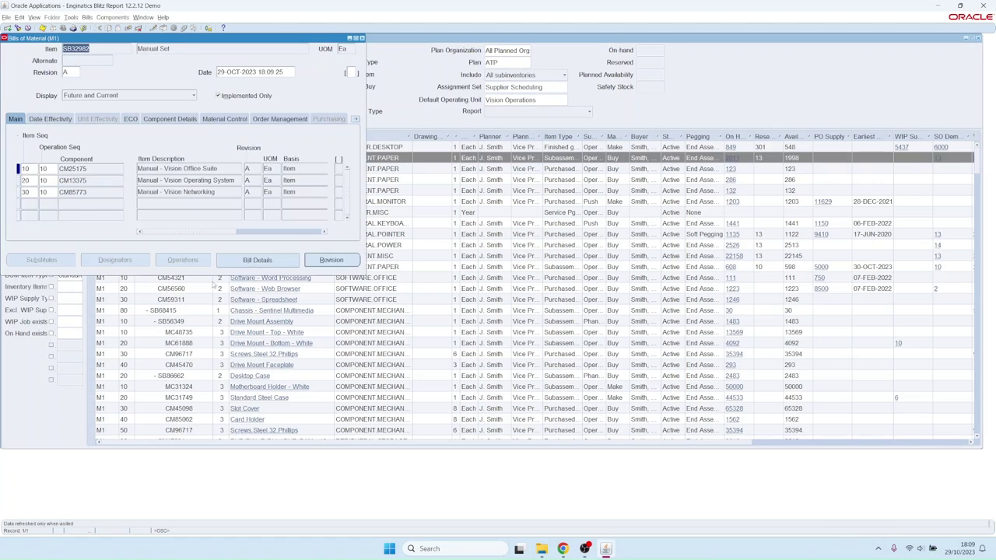
left_click(361, 38)
- View the on-hand quantities of AS18947 in a widened Material Workbench window, and close it
right_click(160, 150)
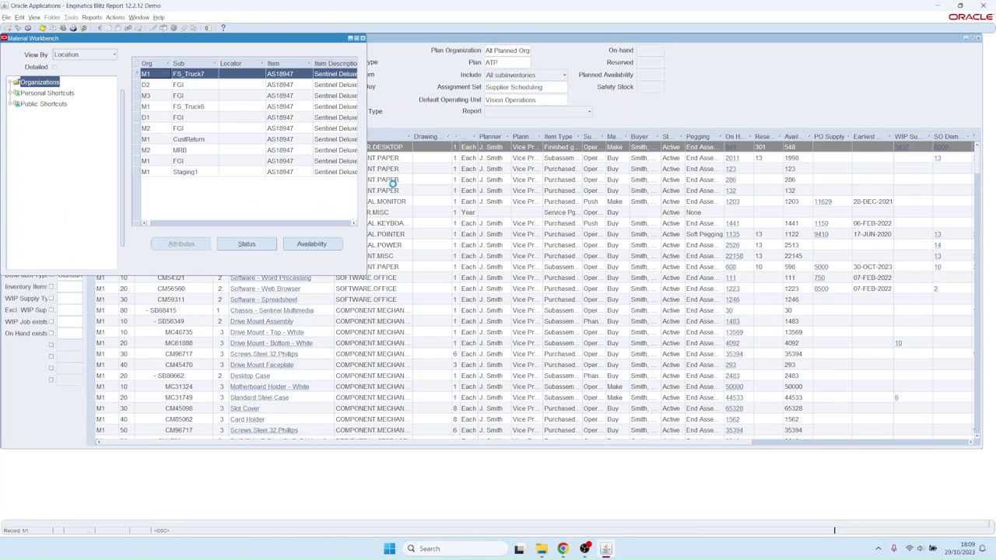
left_click_drag(369, 165, 804, 202)
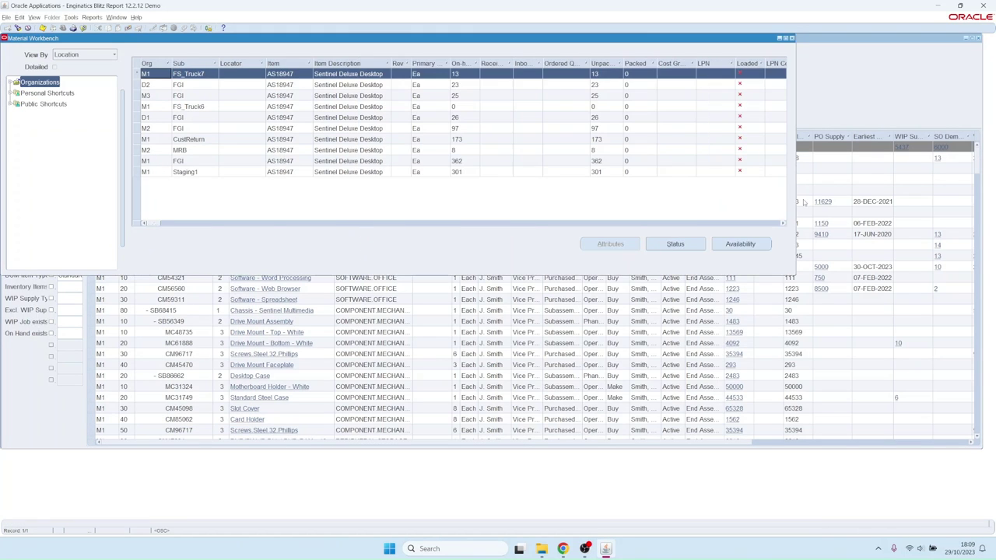
left_click(792, 38)
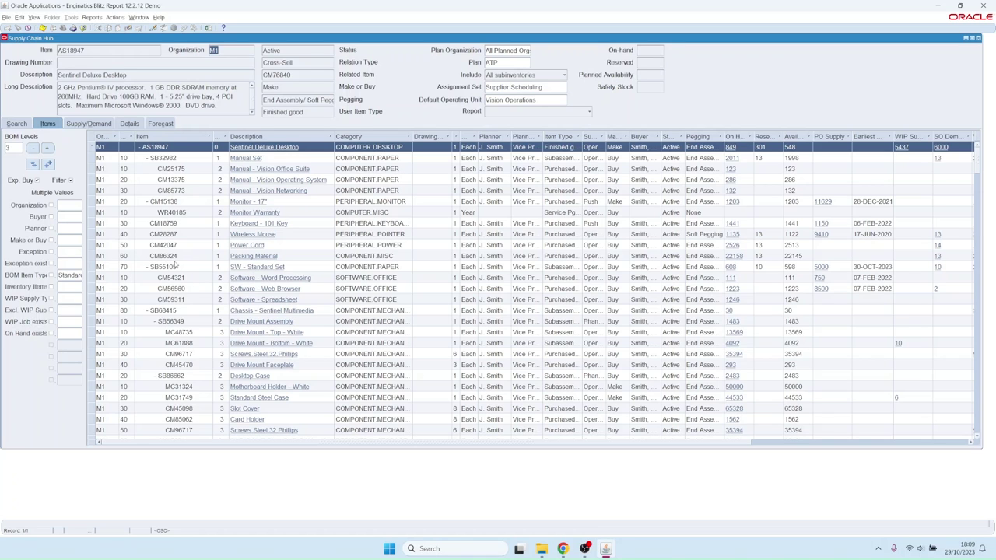
- Run the MSC Horizontal Plan report for items AS18947 through CM28287 plus CM86324 and SB55105
left_click_drag(176, 261, 176, 148)
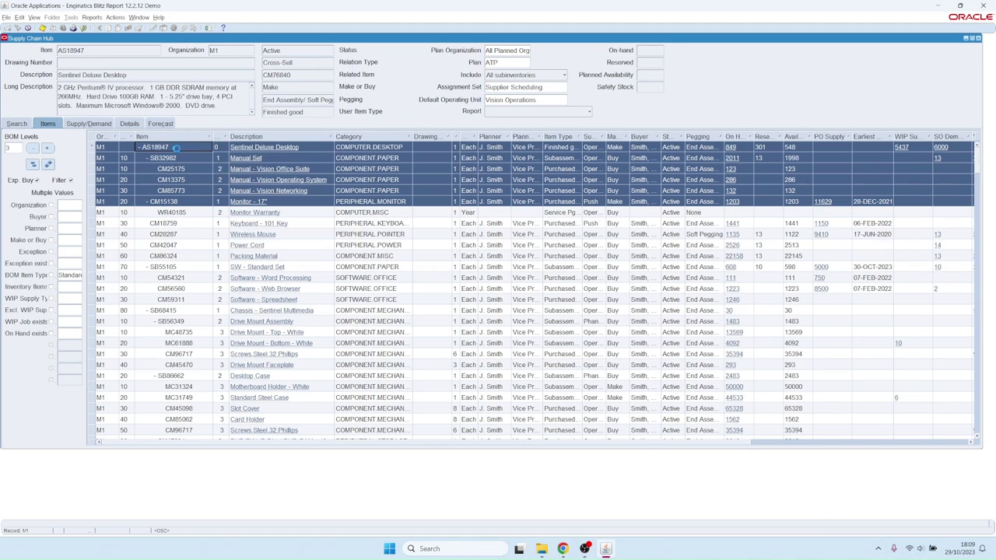
left_click(164, 234)
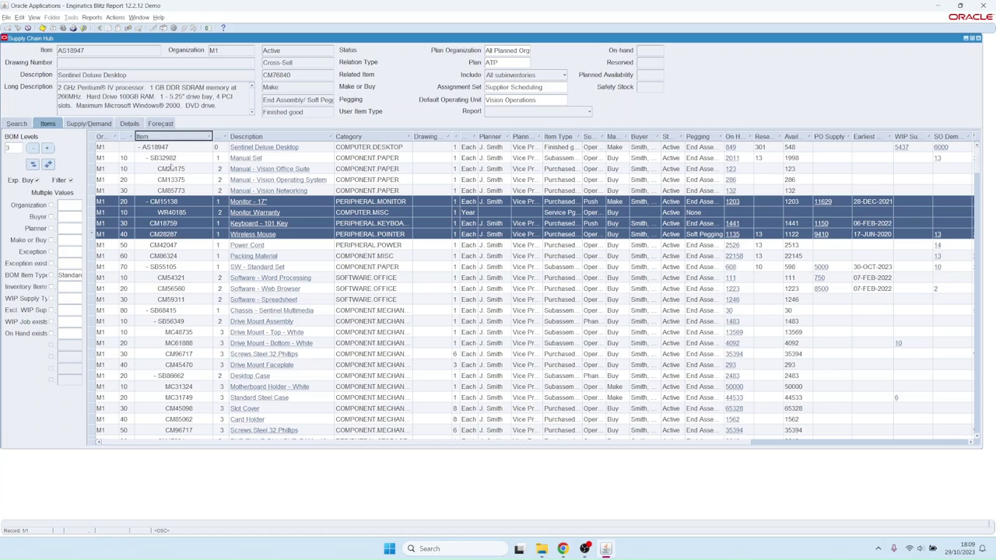
left_click(168, 235, "shift")
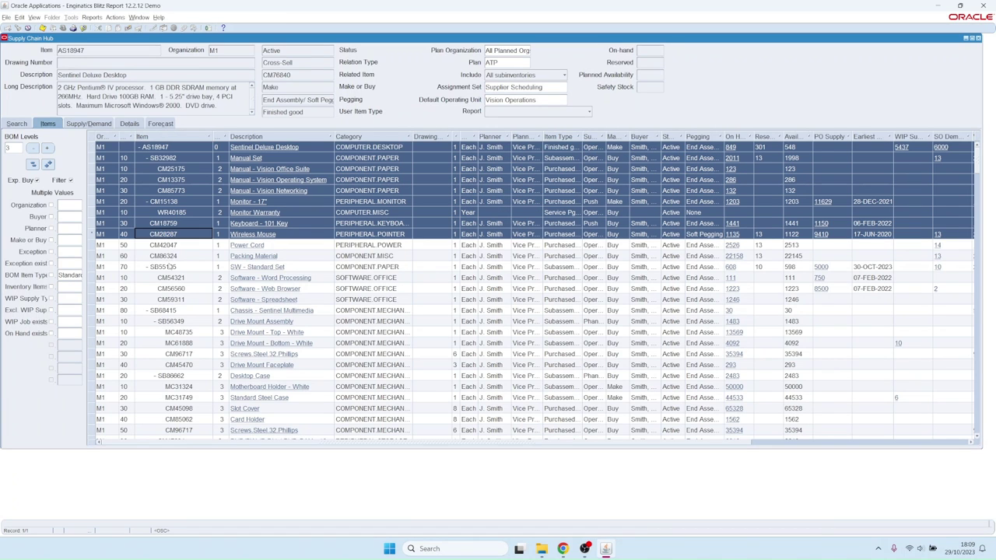
left_click(170, 267, "ctrl")
left_click(173, 256, "ctrl")
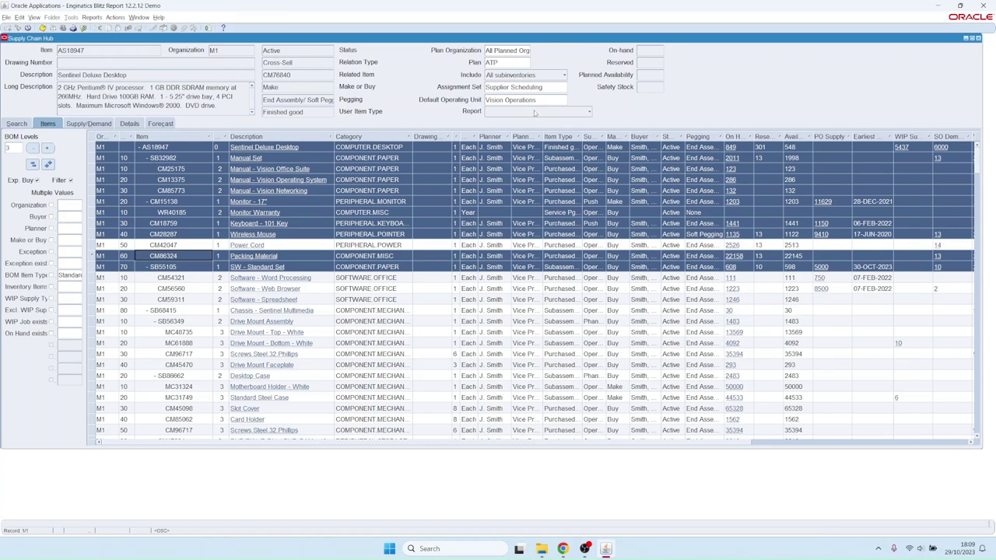
left_click(535, 113)
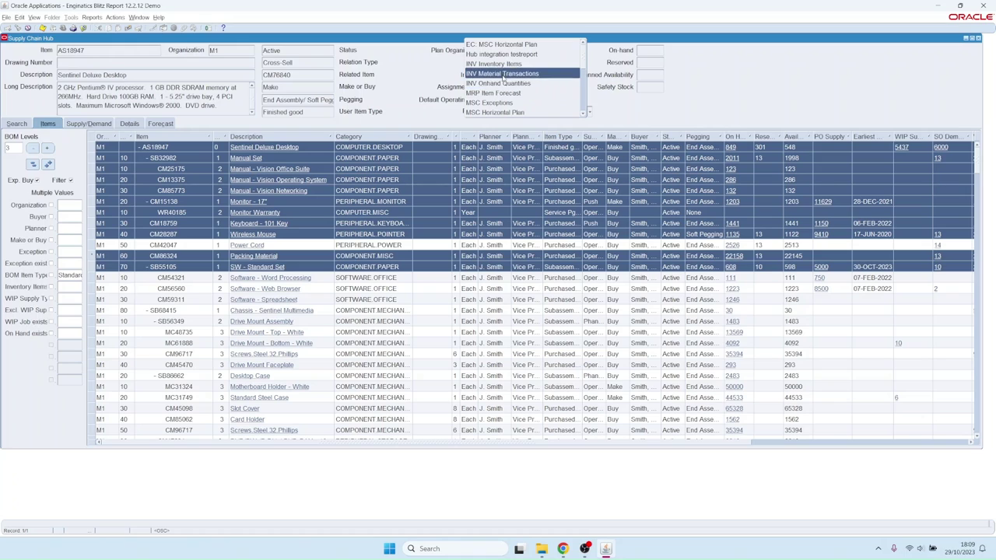
left_click(502, 114)
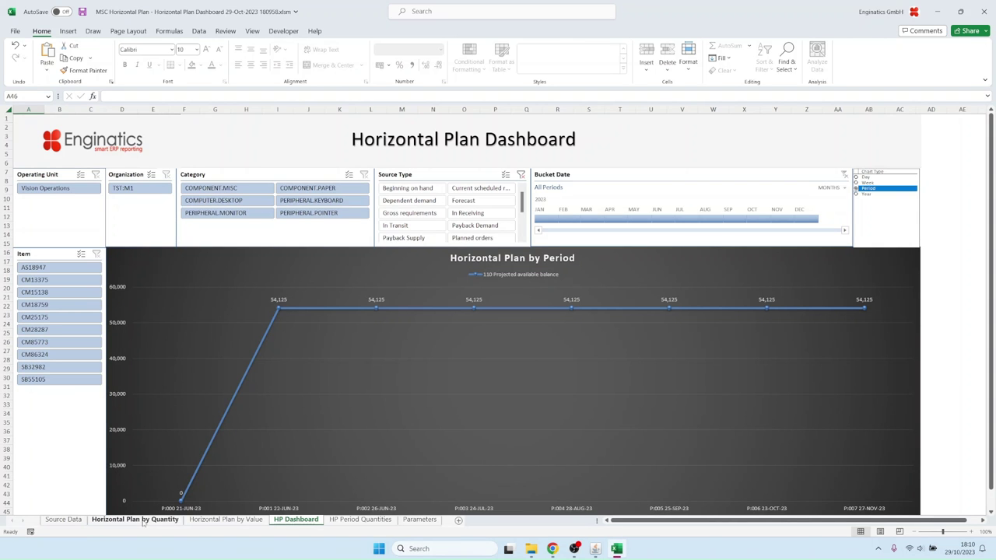
- Look over the report's Source Data sheet and bring up the Horizontal Plan by Quantity sheet
left_click(63, 519)
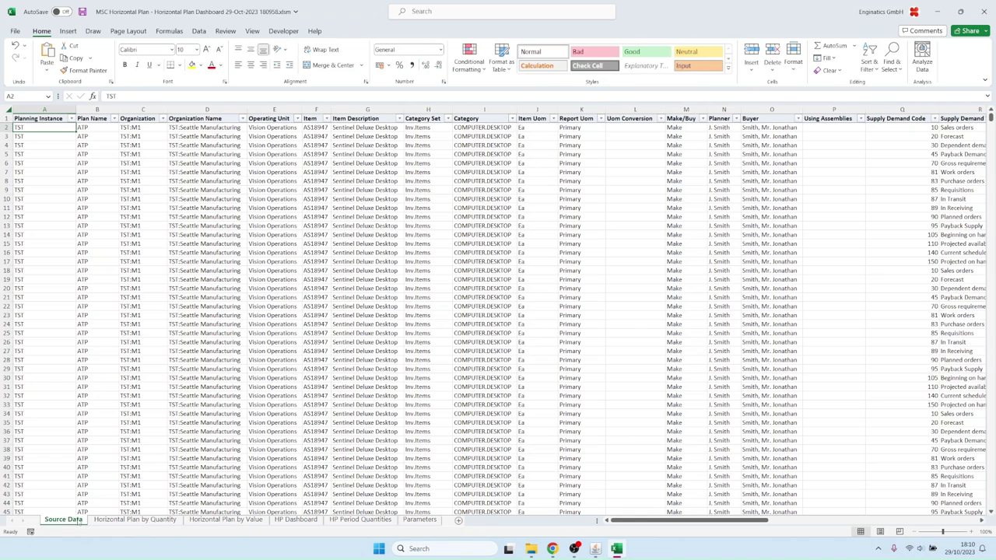
scroll(132, 237, "up", 2)
left_click(136, 519)
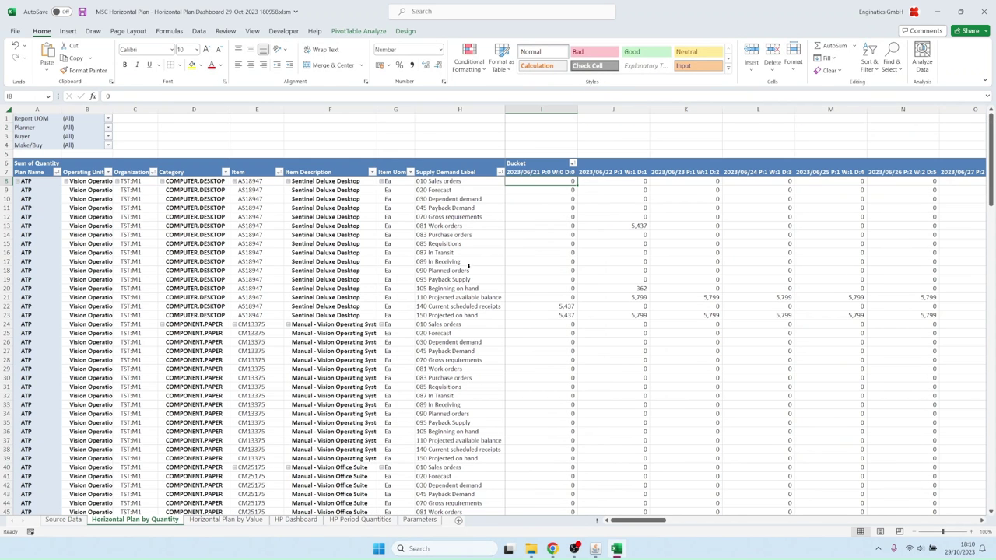
- Filter the pivot table's Supply Demand Label to show only 110 Projected available balance
left_click(499, 172)
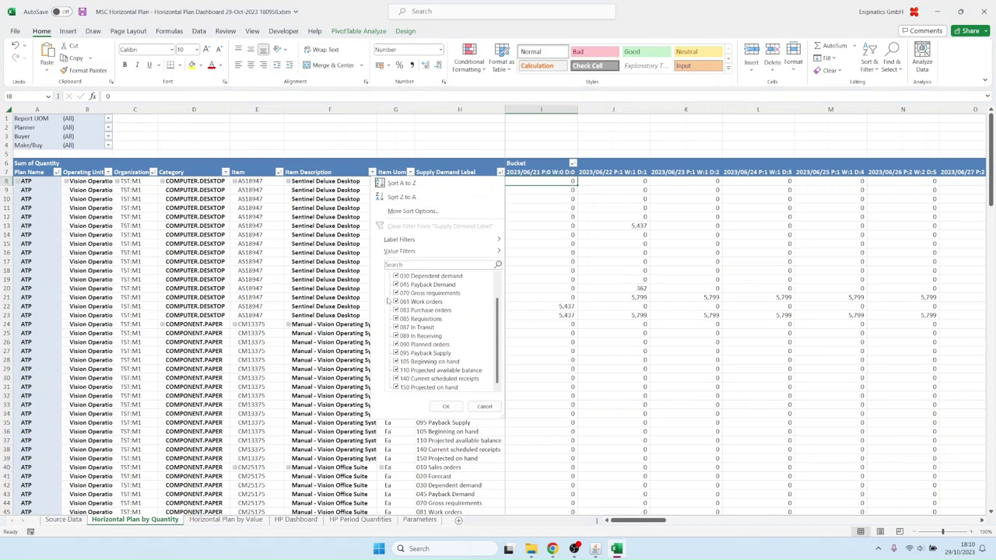
left_click(396, 277)
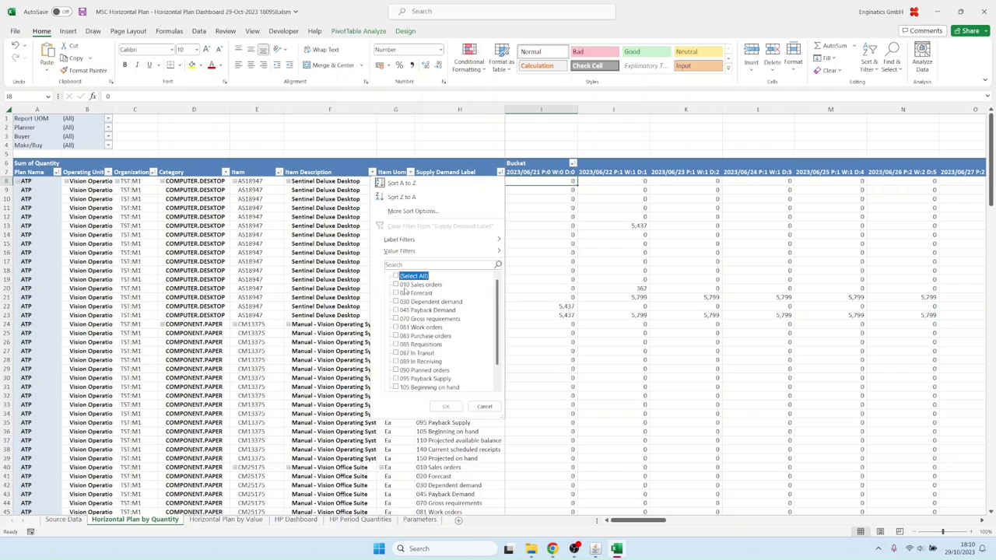
scroll(394, 319, "down", 3)
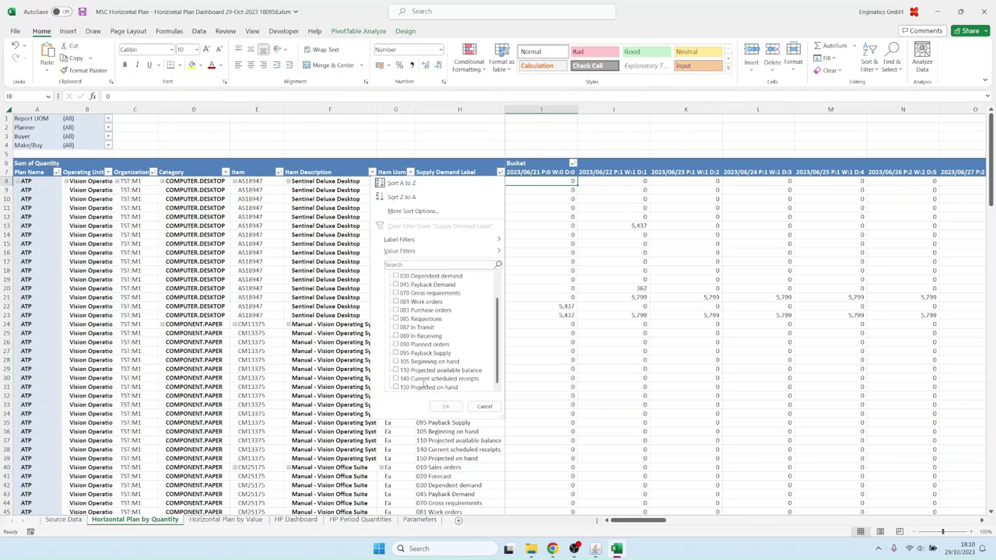
left_click(399, 371)
left_click(435, 406)
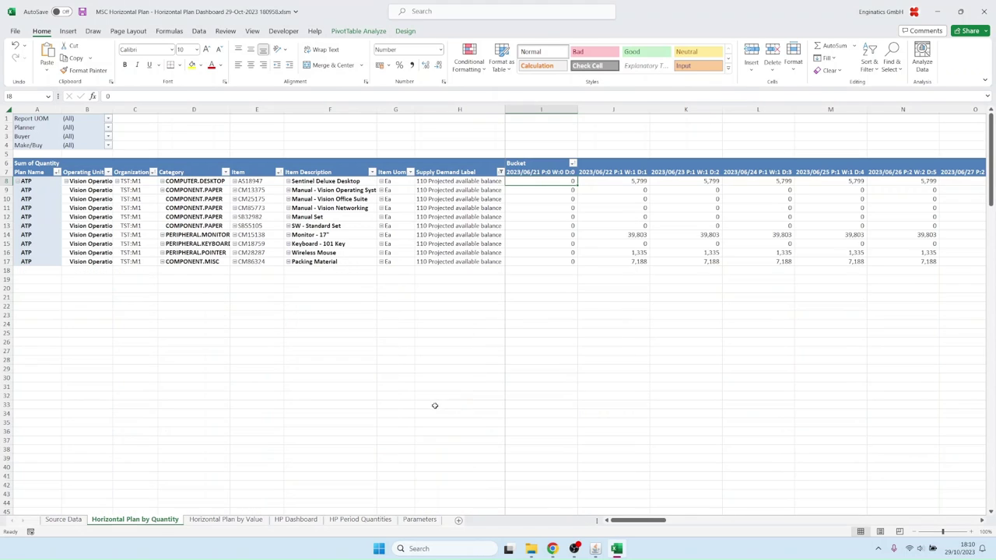
- Examine the projected available balance of the listed items across the date buckets
left_click(442, 217)
left_click_drag(257, 185, 253, 262)
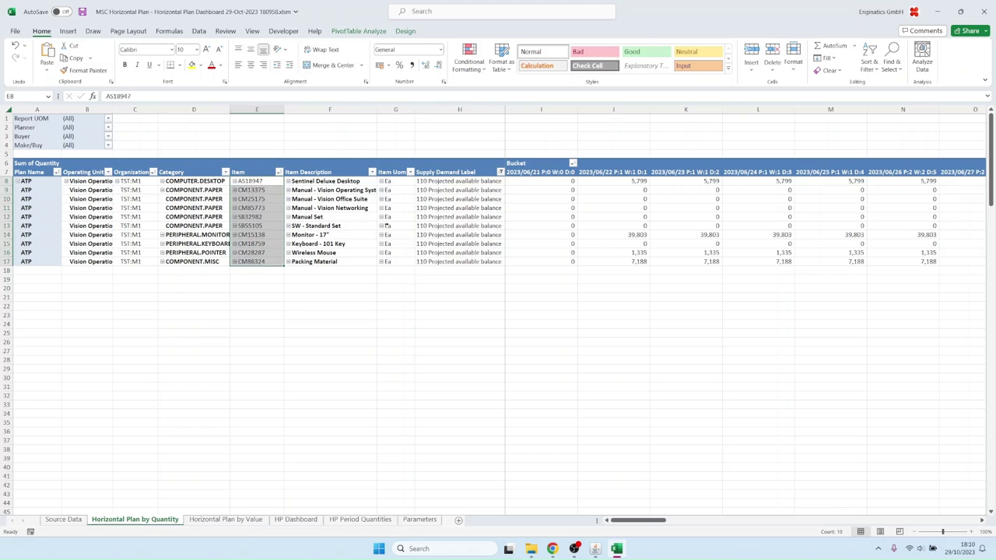
left_click_drag(459, 181, 467, 261)
left_click(628, 233)
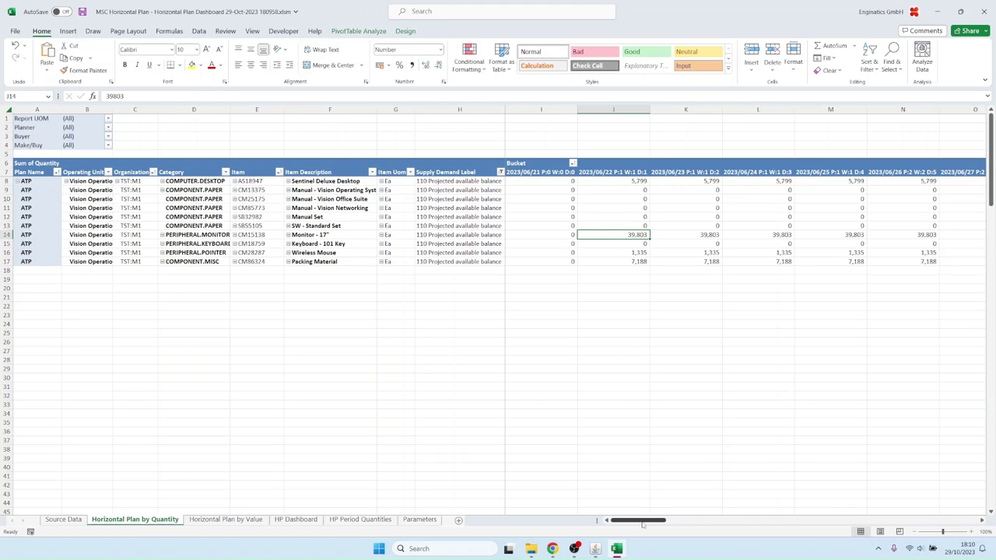
left_click_drag(643, 520, 755, 523)
- Switch back to Oracle Applications and check which reports are available for the selected items
left_click(596, 550)
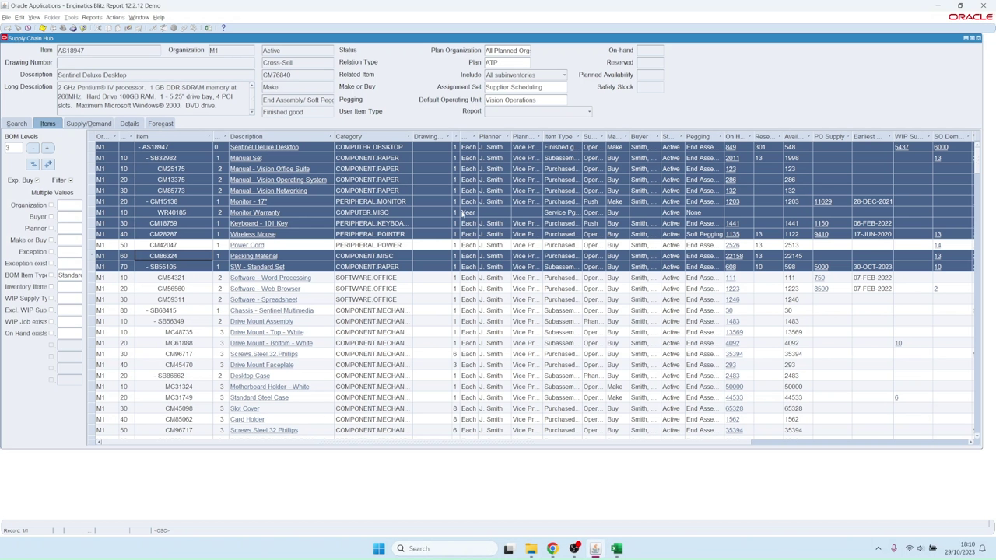
left_click(532, 113)
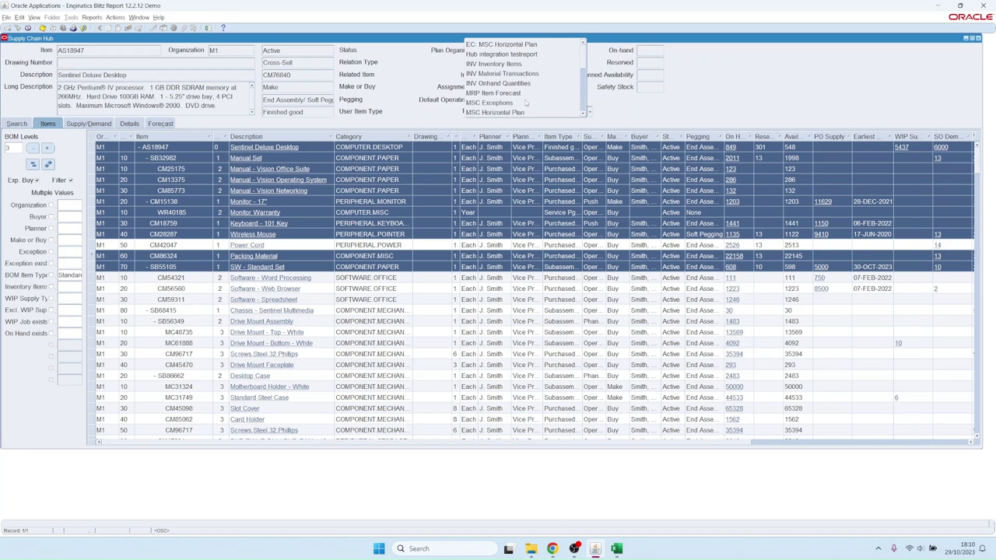
left_click(688, 81)
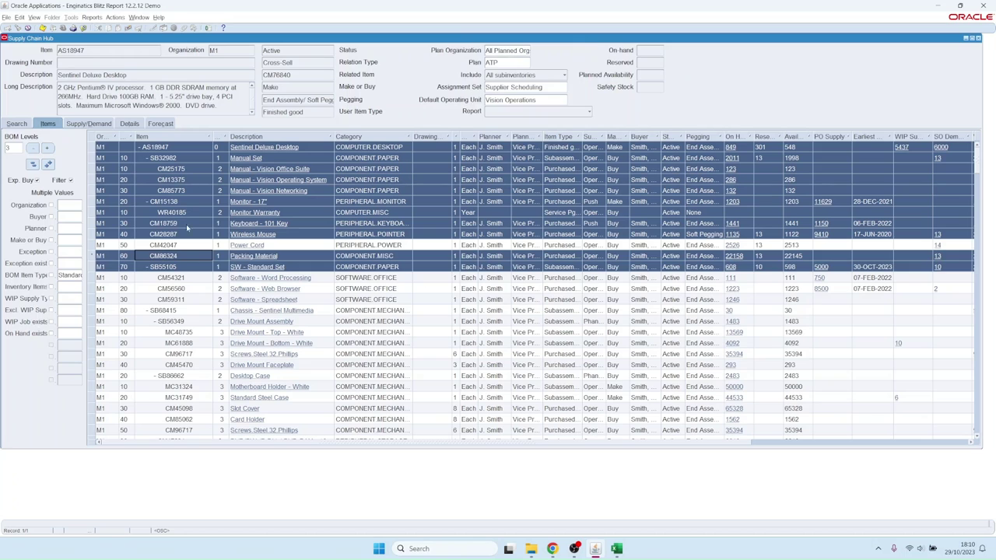
- Filter the item list by Make or Buy set to Make
left_click(176, 183)
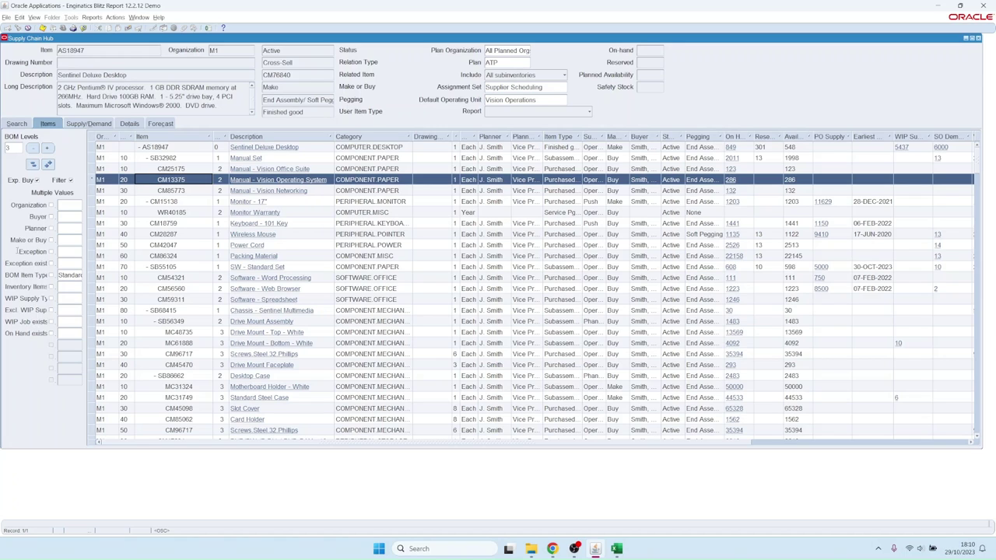
left_click(68, 240)
type("Make")
key("Tab")
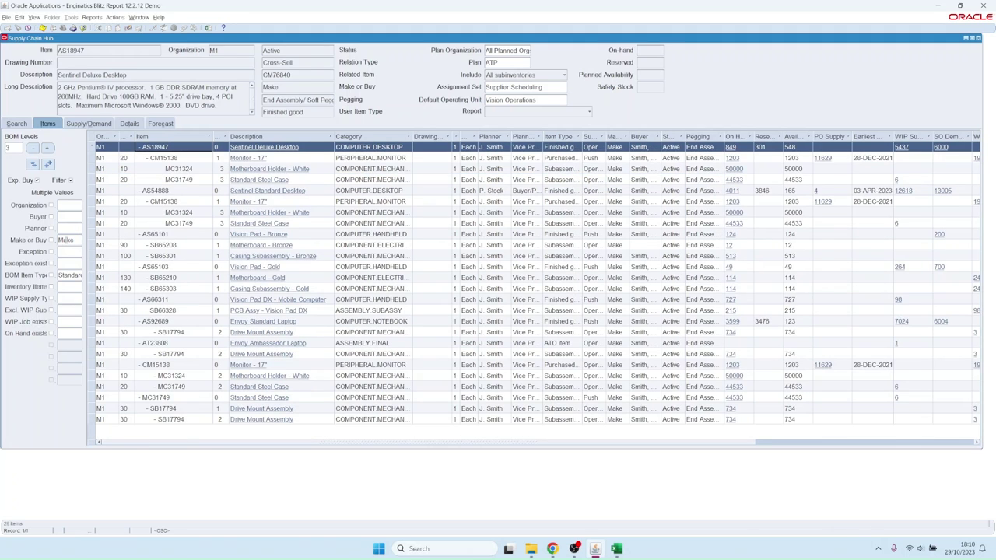
- Change the Make or Buy filter of the item list to Buy
left_click(68, 240)
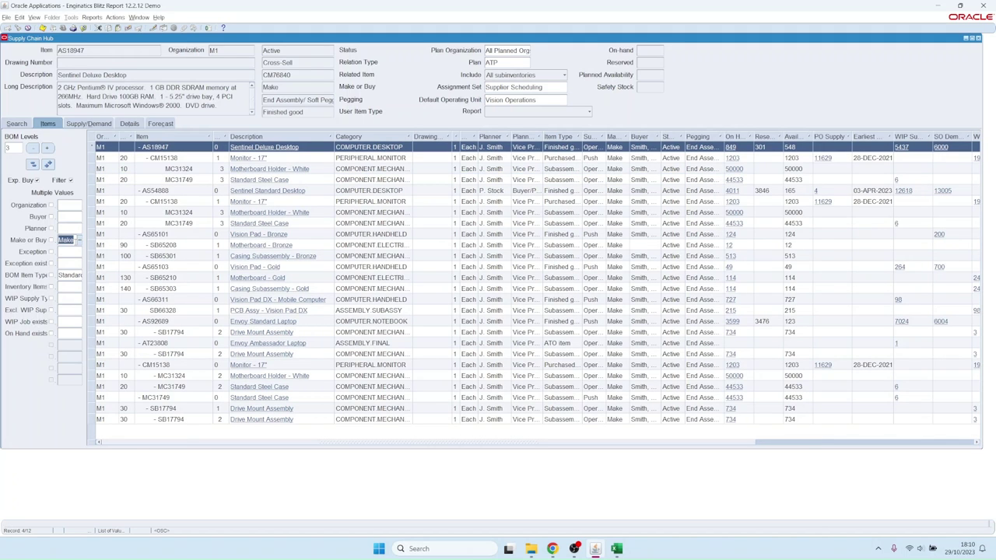
type("bu")
key("Tab")
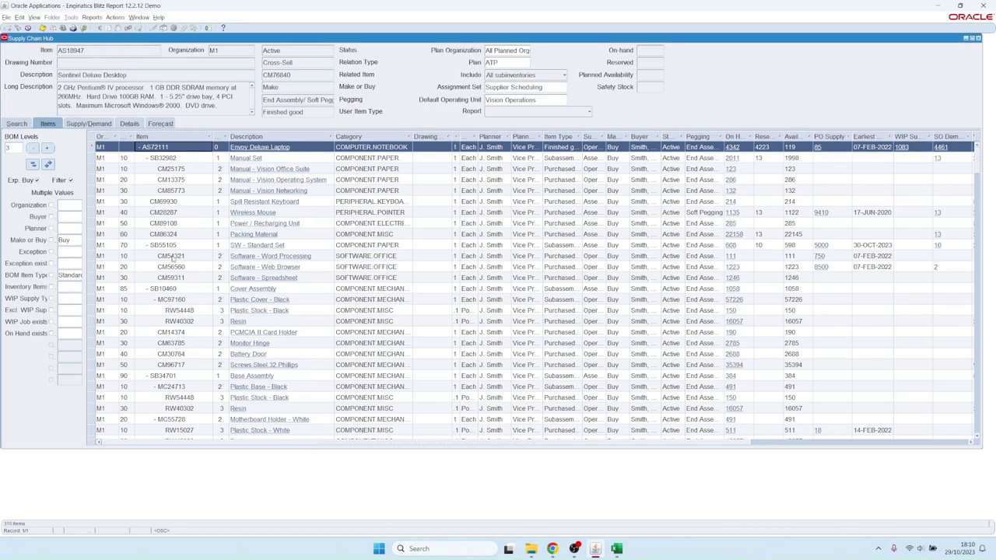
- Clear the Make or Buy filter and open the supply and demand details of the Monitor - 17" item CM15138
left_click(71, 241)
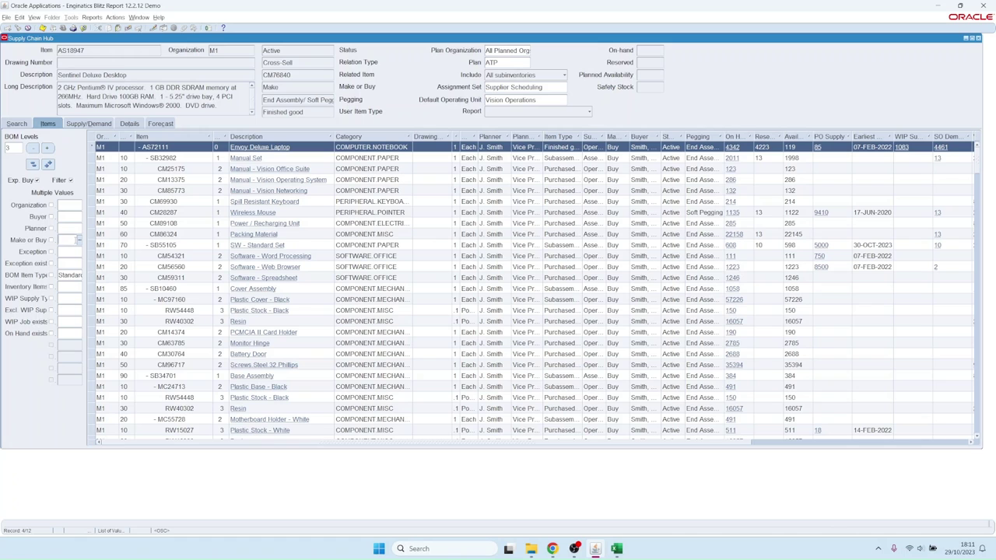
key("Tab")
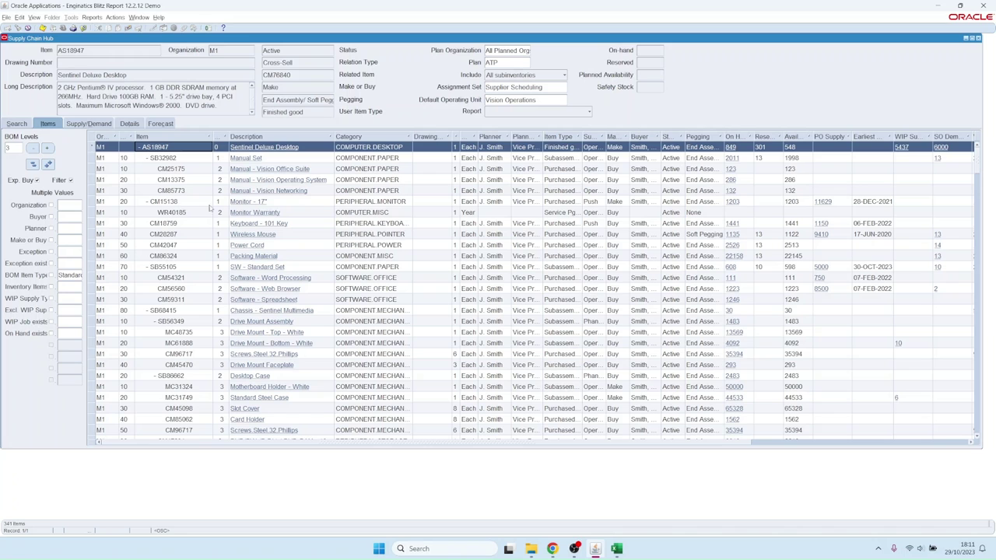
left_click(246, 202)
double_click(246, 202)
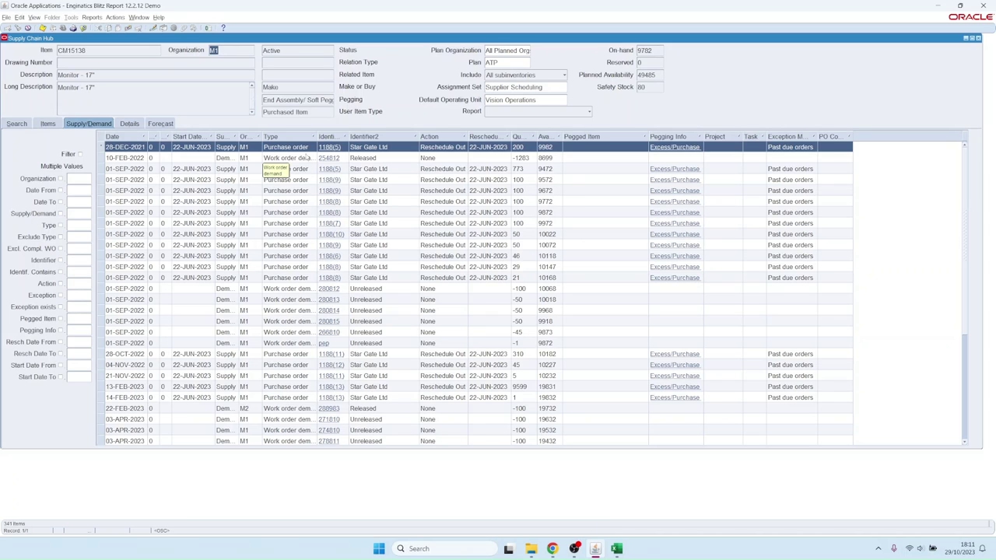
- Open the job behind the released work order demand dated 10-FEB-2022 and inspect the Monitor - 17" line in its components
left_click(656, 51)
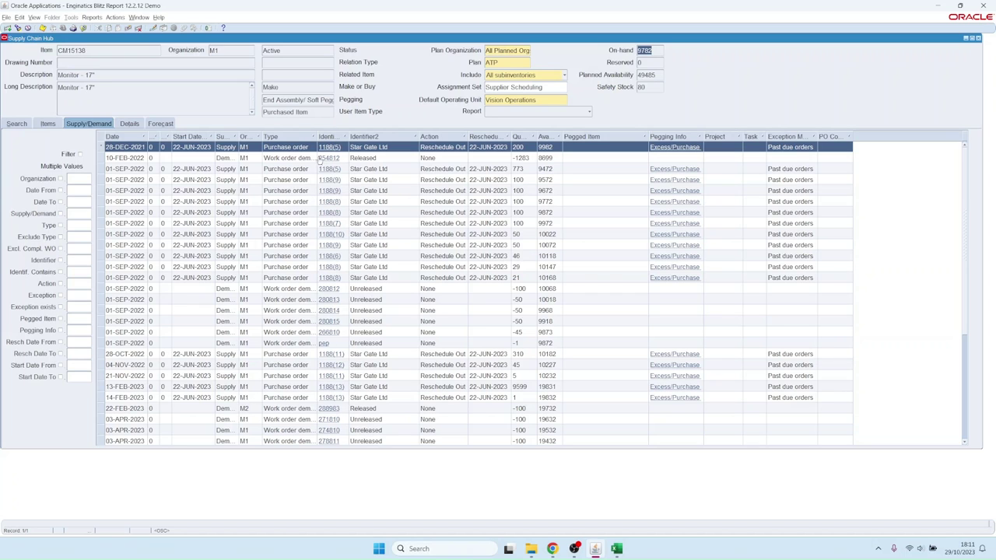
left_click(321, 159)
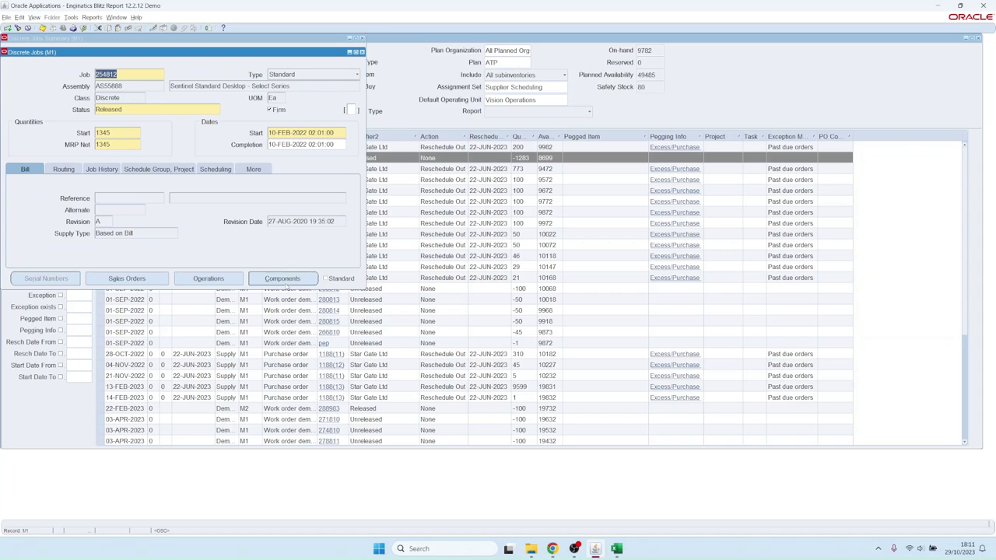
left_click(283, 280)
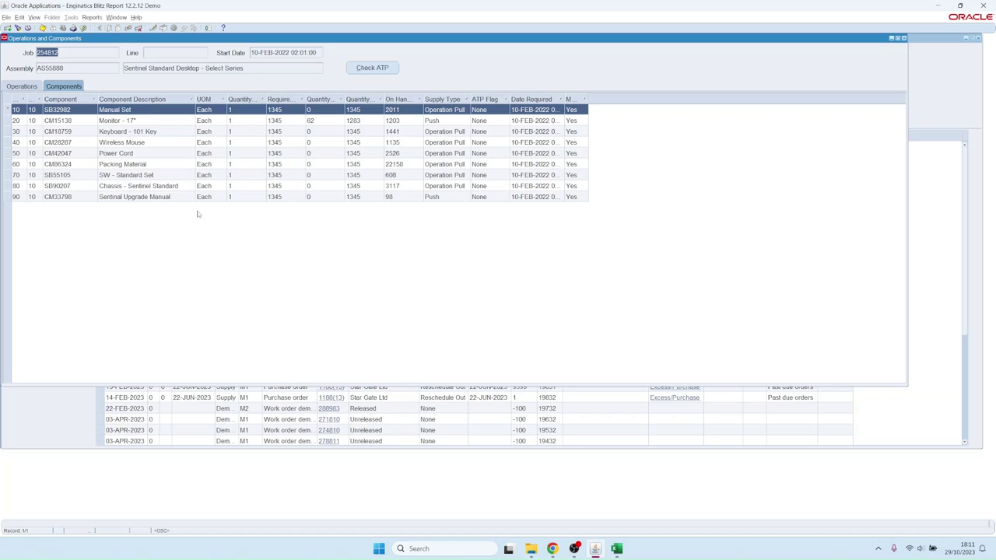
left_click(125, 122)
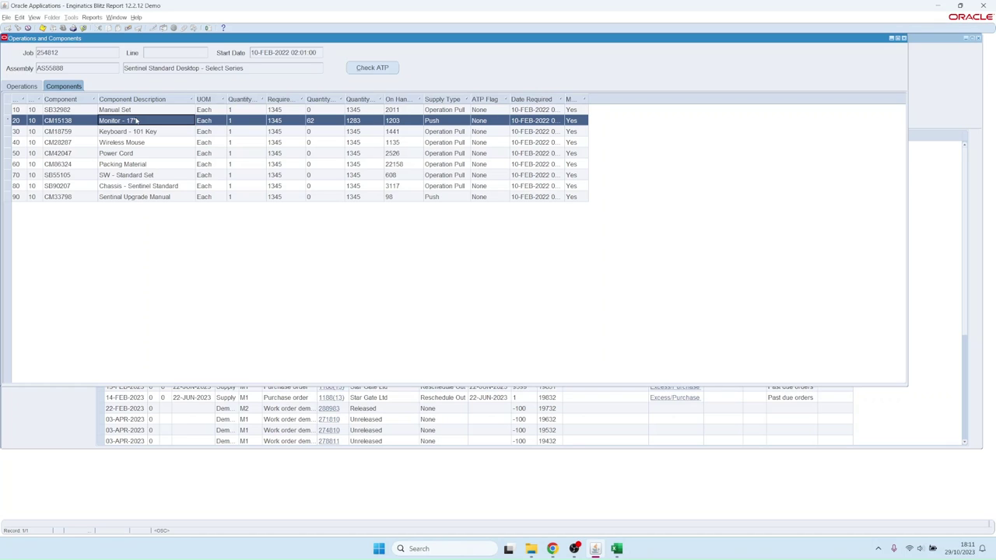
- Check the operations of the job and close its windows to return to the Supply Chain Hub
left_click(23, 86)
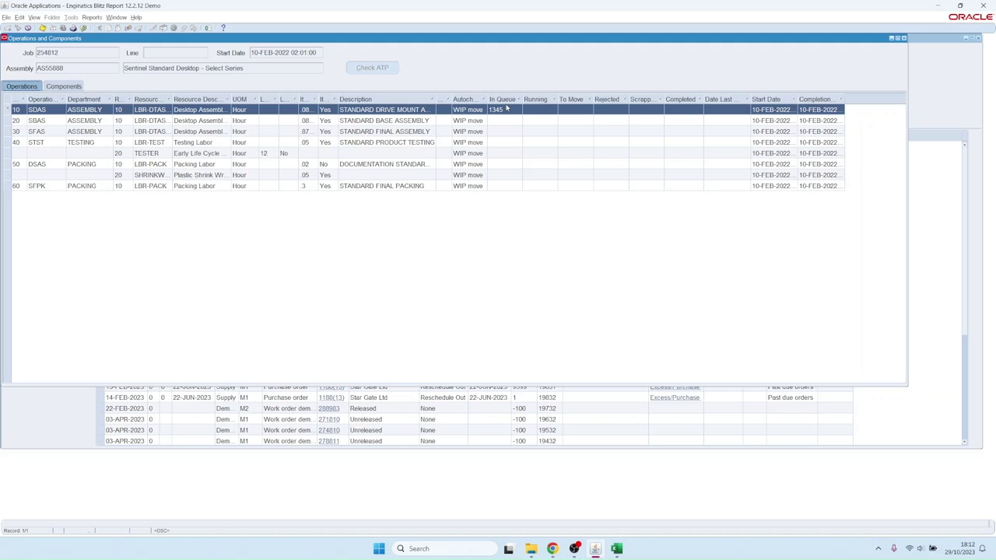
left_click(904, 37)
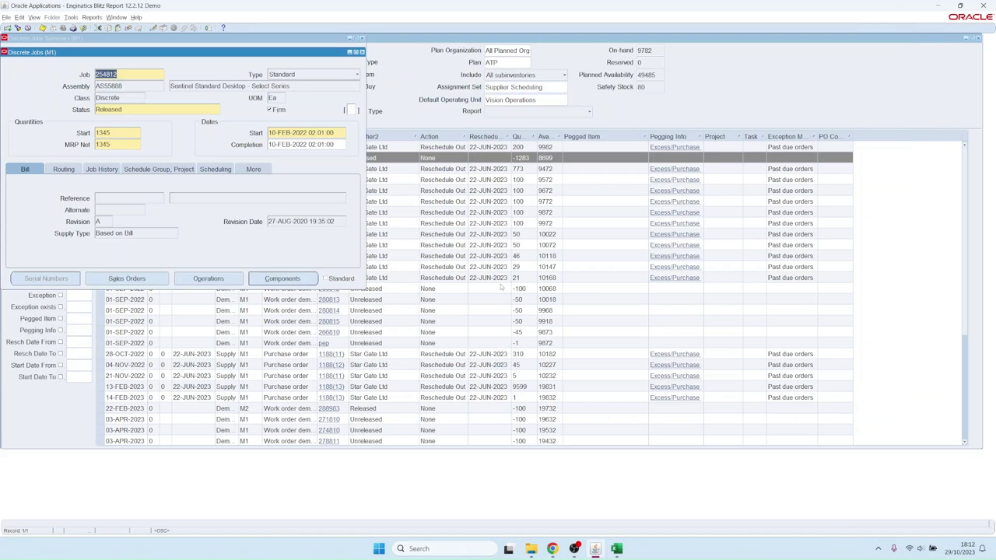
left_click(362, 52)
left_click(362, 38)
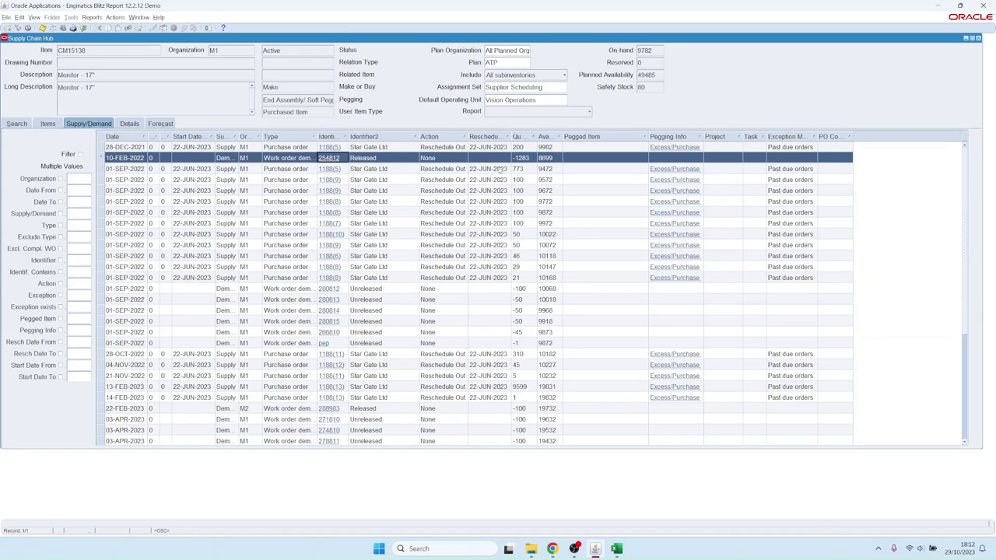
left_click(452, 182)
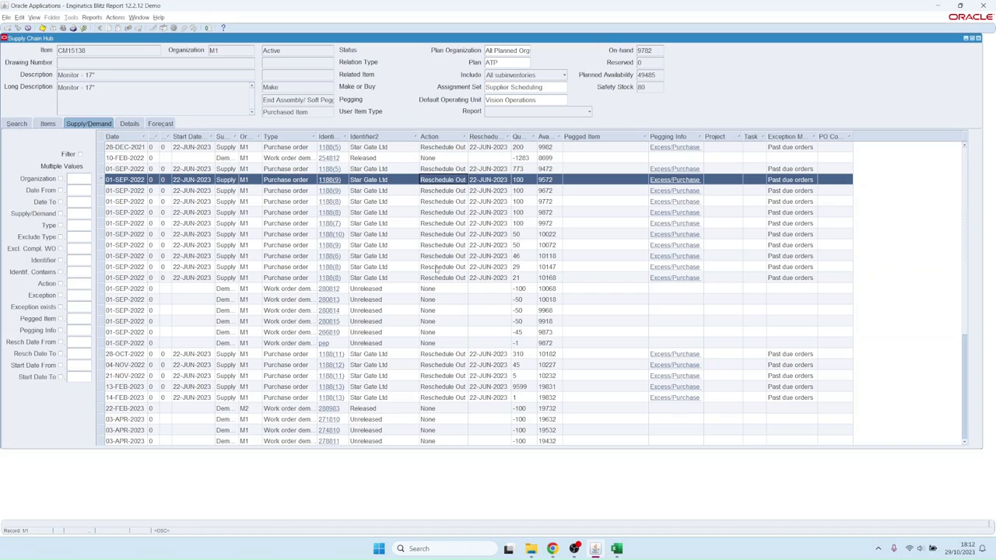
left_click(438, 247, "shift")
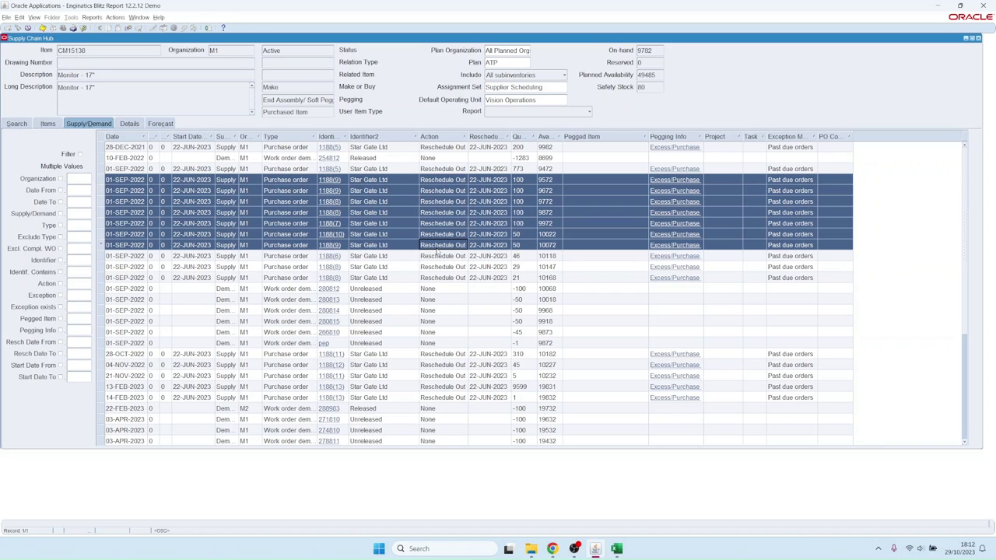
right_click(441, 208)
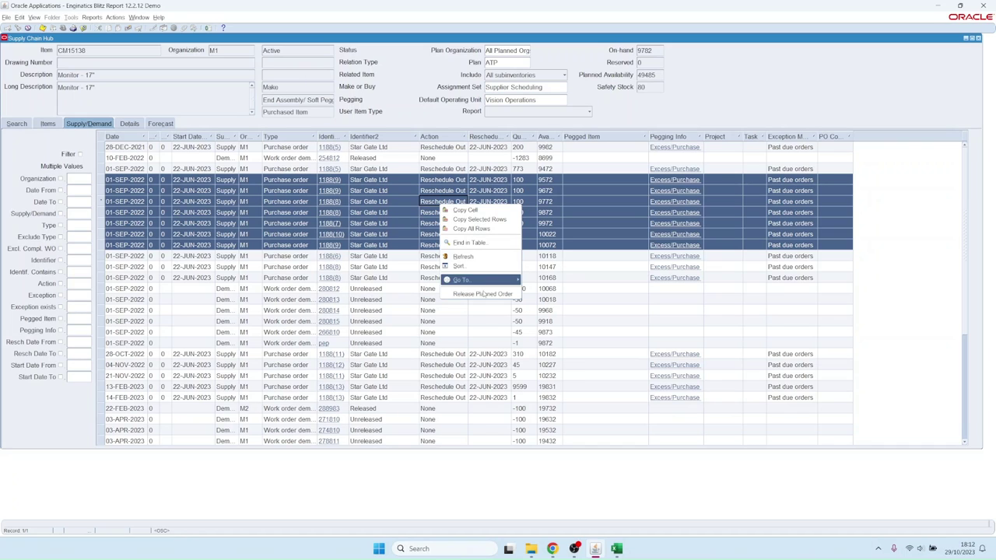
- Review the release transactions for the seven consecutive Reschedule Out purchase orders with availability 9572 to 10072, and close them without releasing
left_click(415, 180)
left_click(447, 247, "shift")
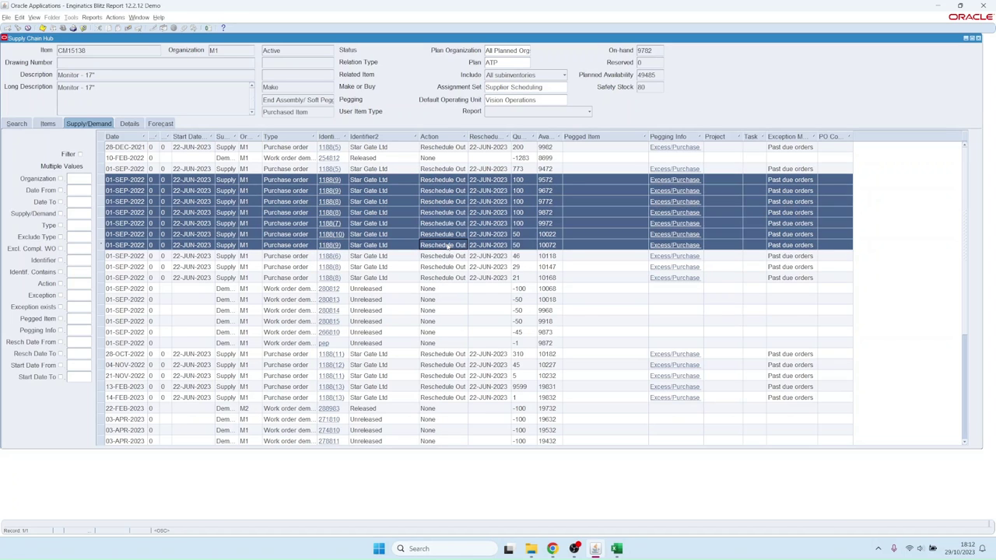
right_click(441, 197)
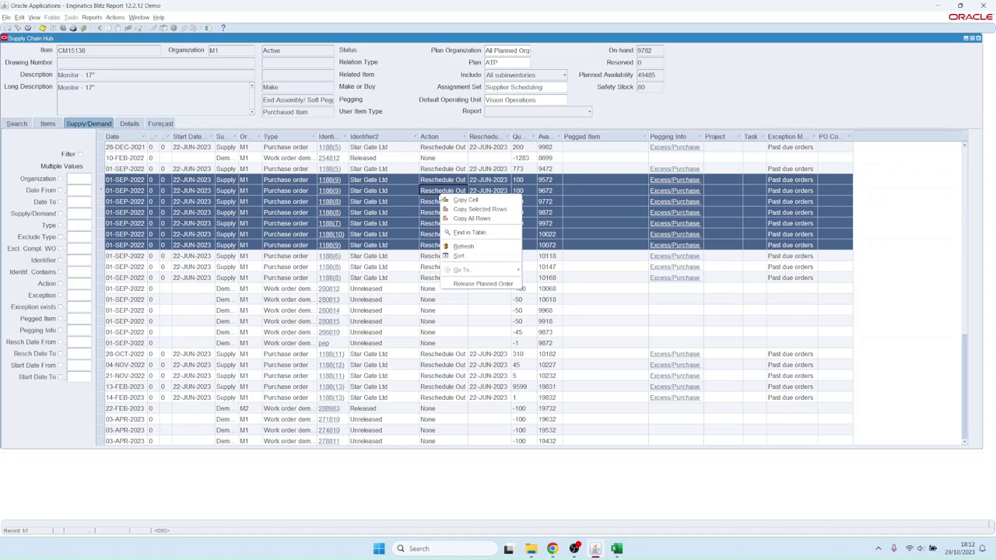
left_click(475, 281)
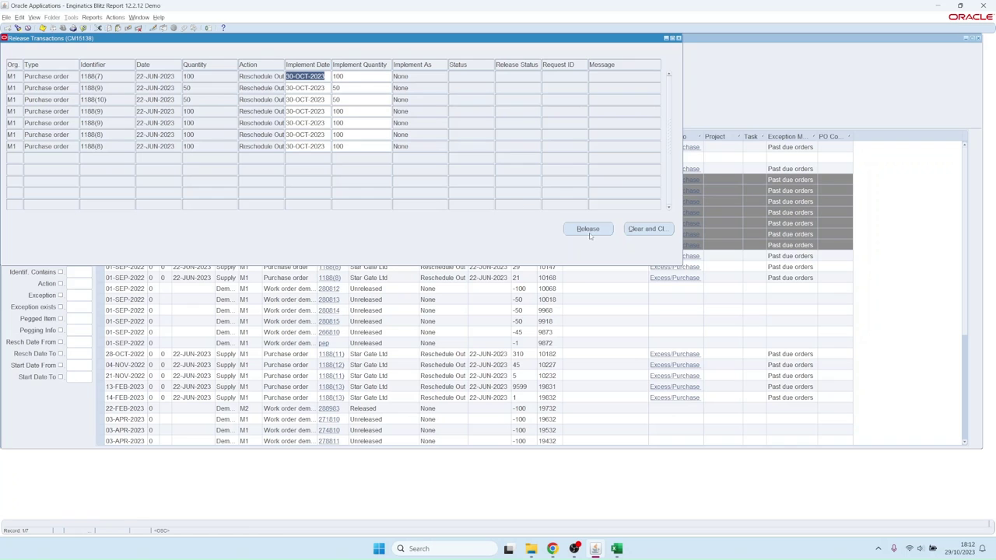
left_click(678, 38)
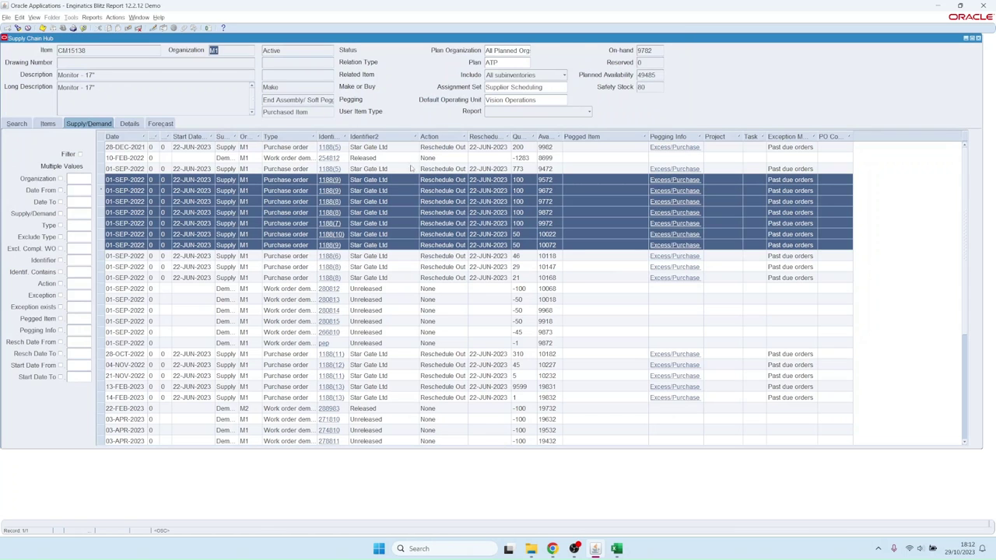
- Search for items with the Past due orders exception and Planned Order exists set to Yes
left_click(268, 300)
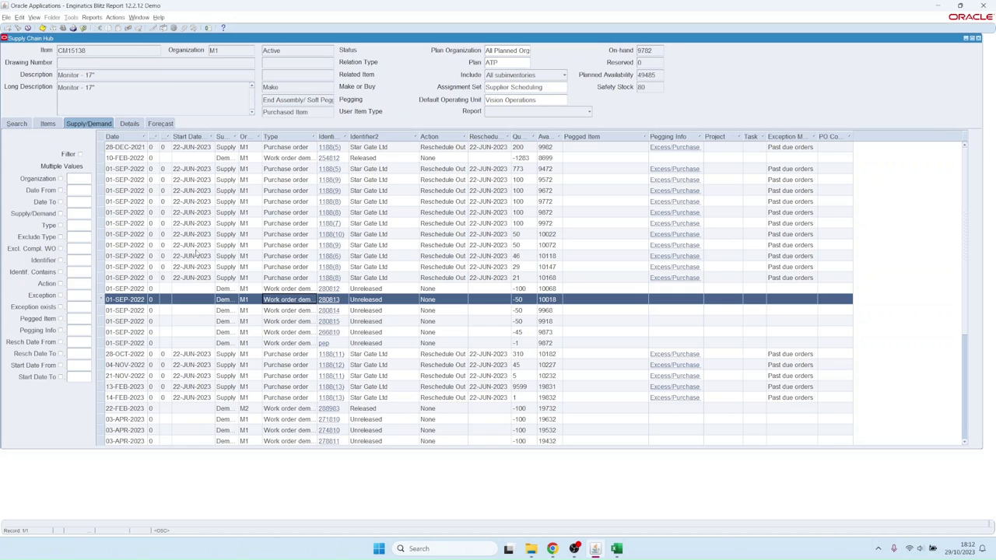
scroll(197, 253, "down", 5)
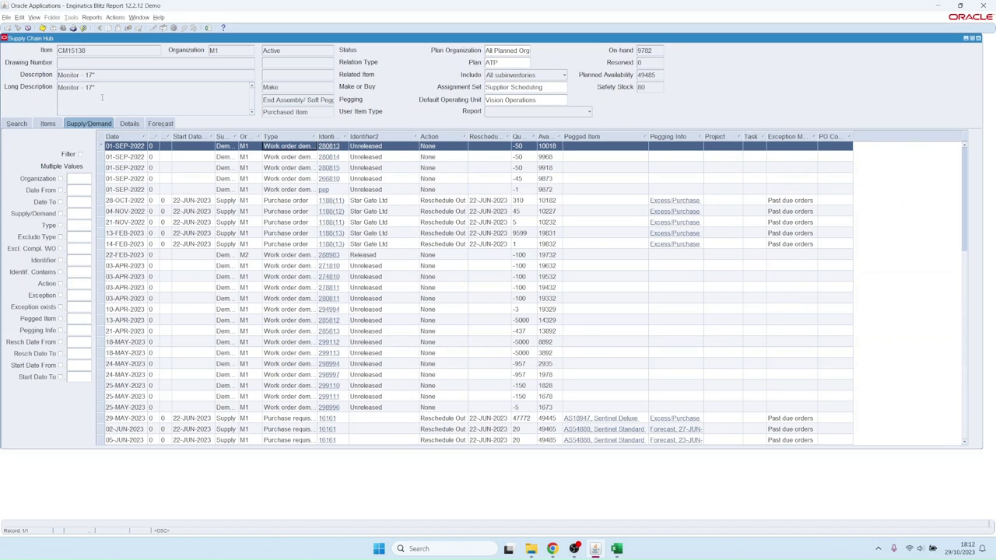
left_click(49, 125)
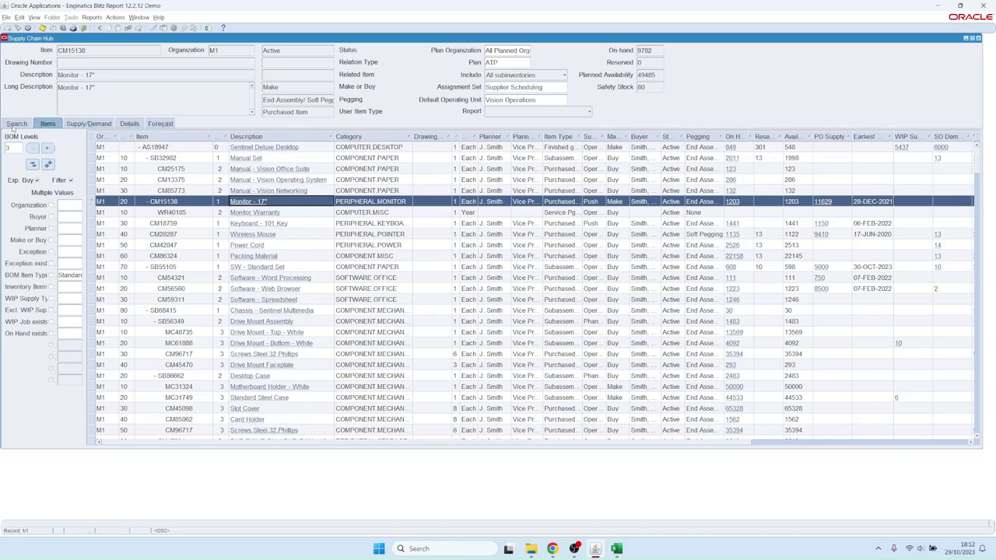
left_click(14, 125)
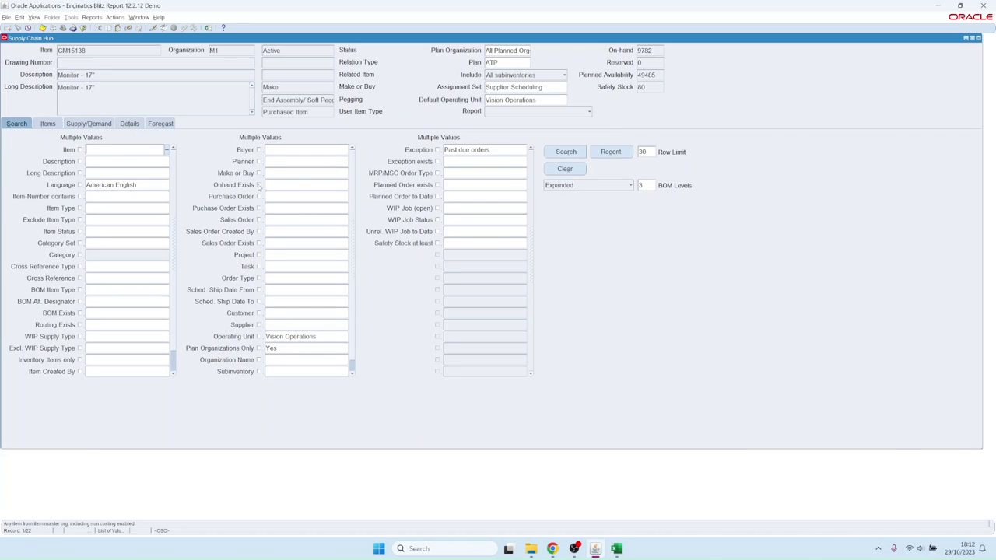
left_click(465, 184)
type("Y")
key("Tab")
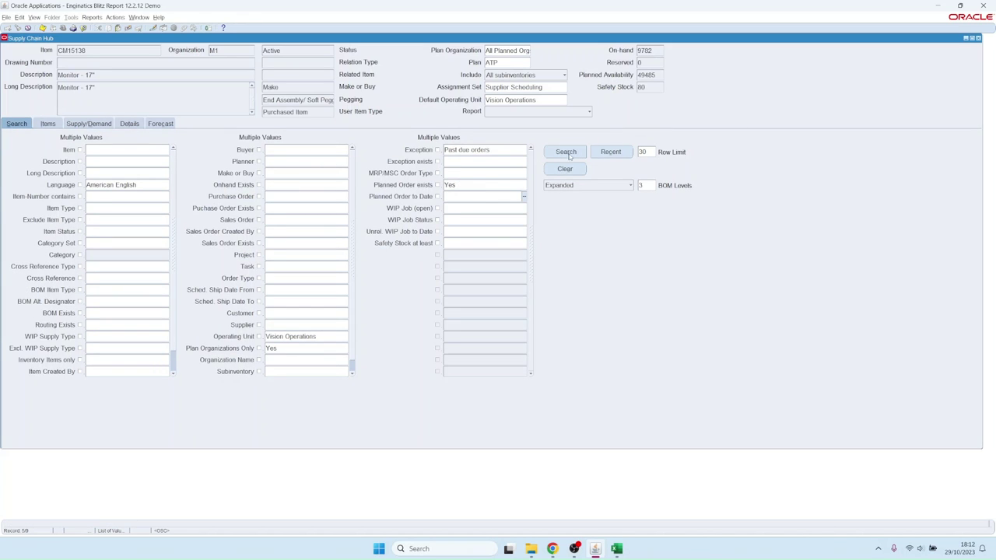
left_click(567, 152)
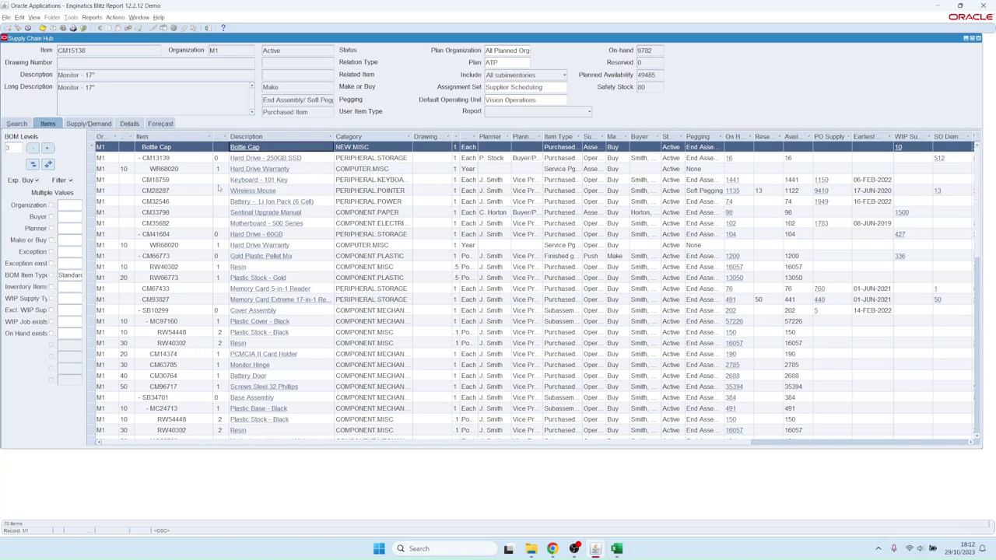
- Open the supply and demand details of the Hard Drive - 250GB SSD item CM13139
left_click(268, 159)
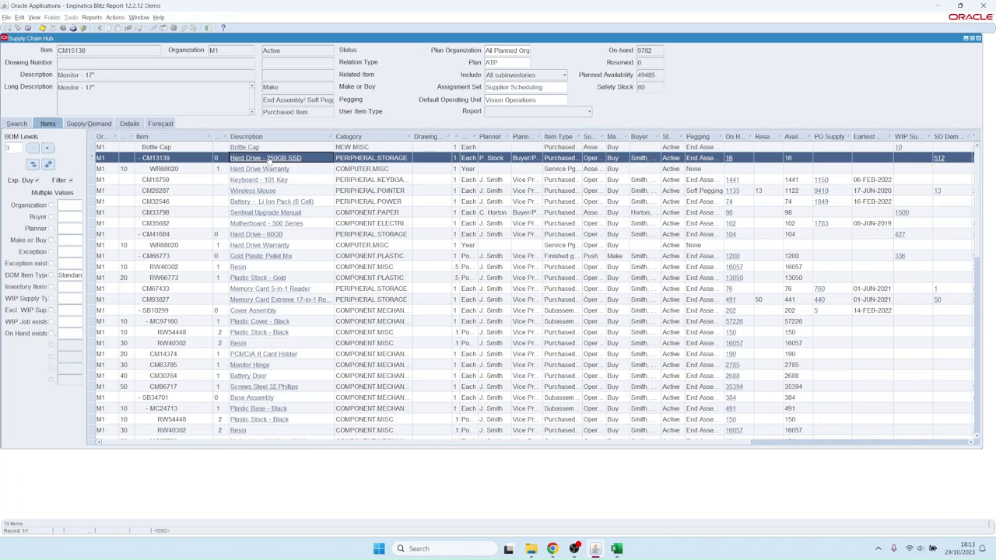
double_click(268, 159)
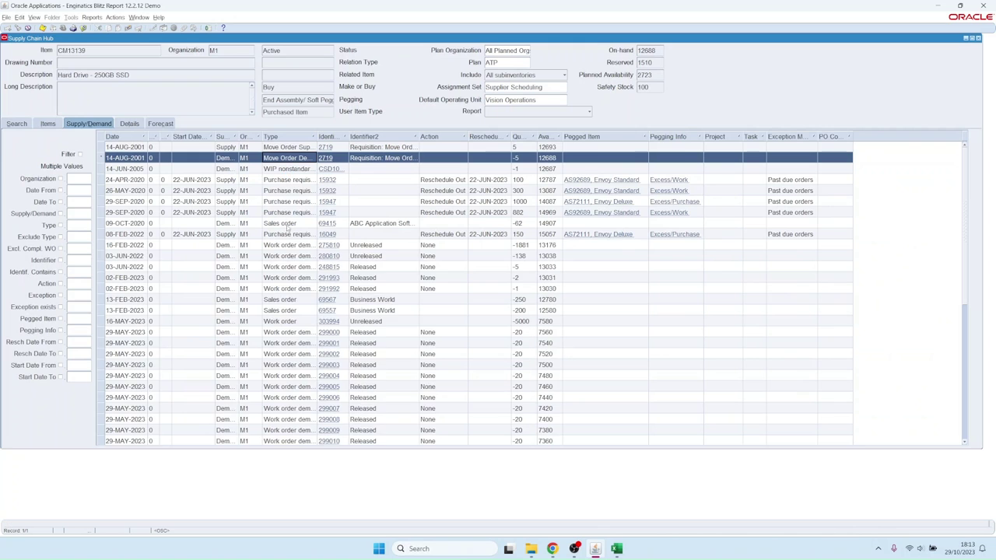
- Review the release transactions for the planned orders dated 28-JUL-2023, 04-AUG-2023 and 18-AUG-2023, and close them without releasing
scroll(282, 270, "down", 15)
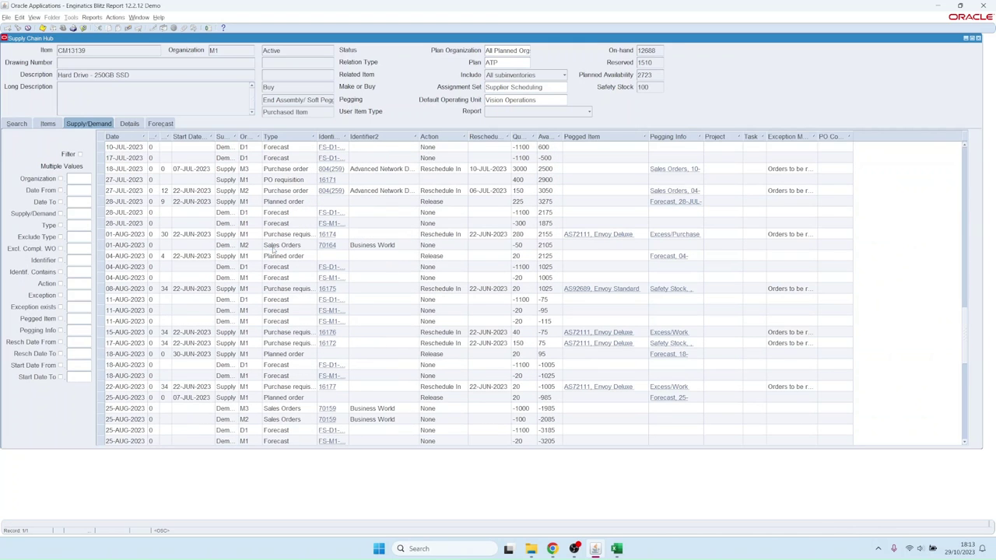
left_click(281, 202)
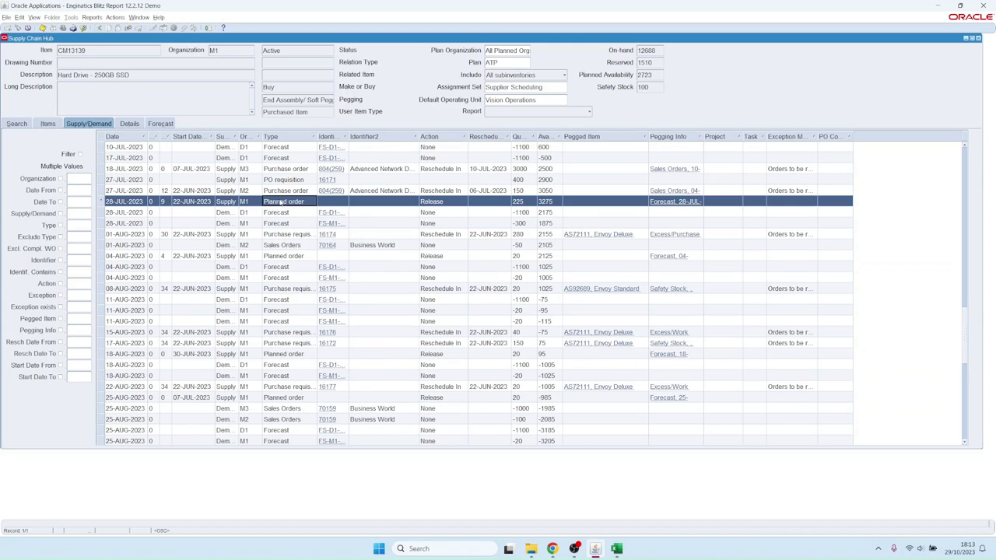
left_click(290, 256, "ctrl")
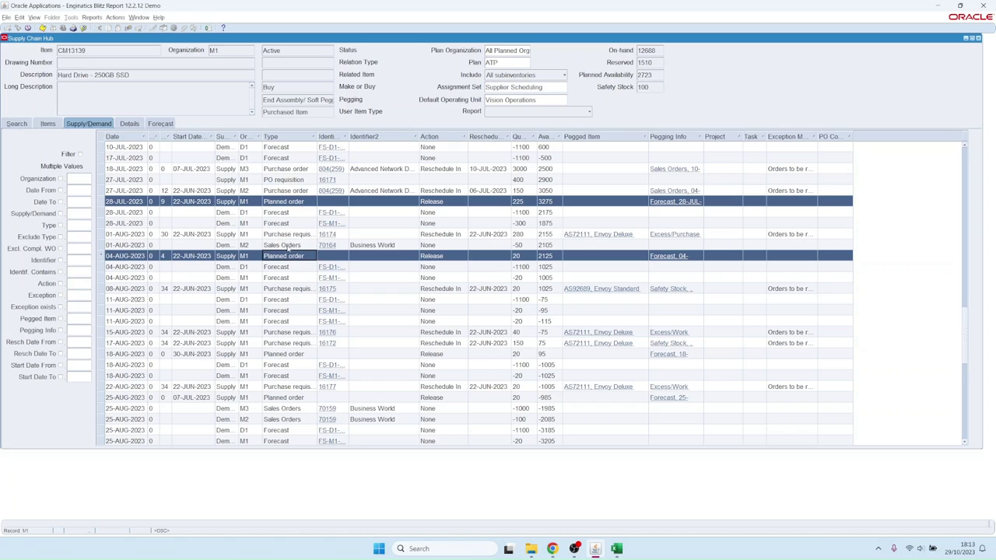
left_click(292, 355, "ctrl")
right_click(292, 202)
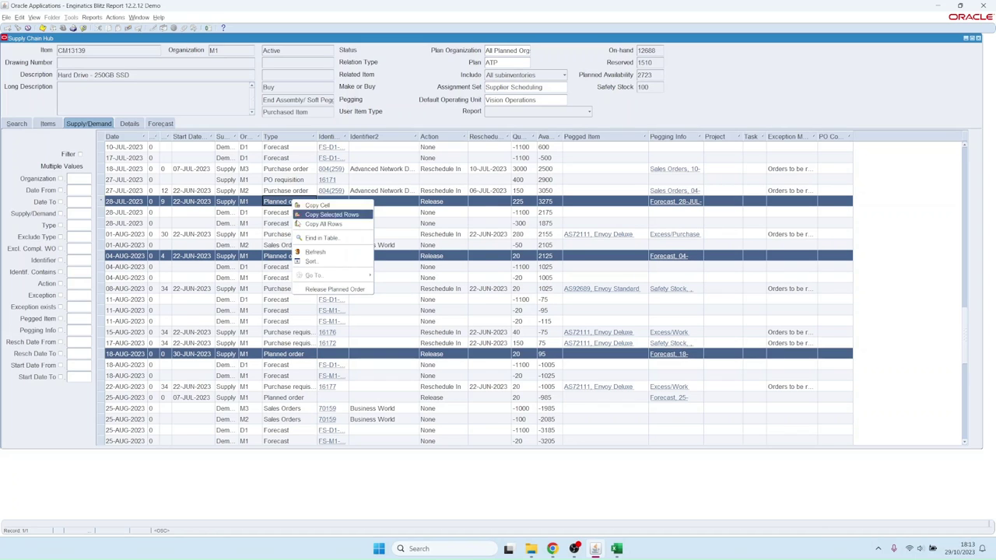
left_click(337, 289)
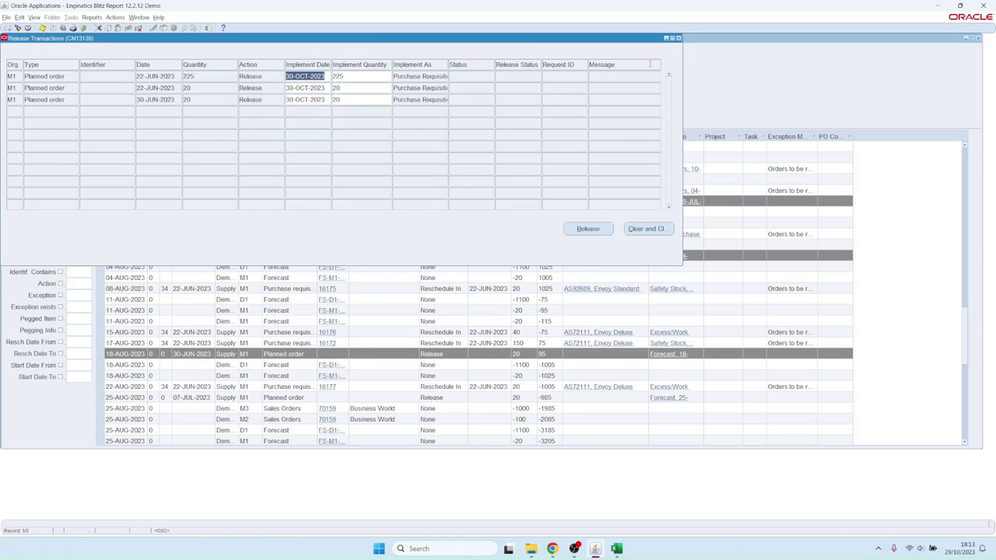
left_click(678, 38)
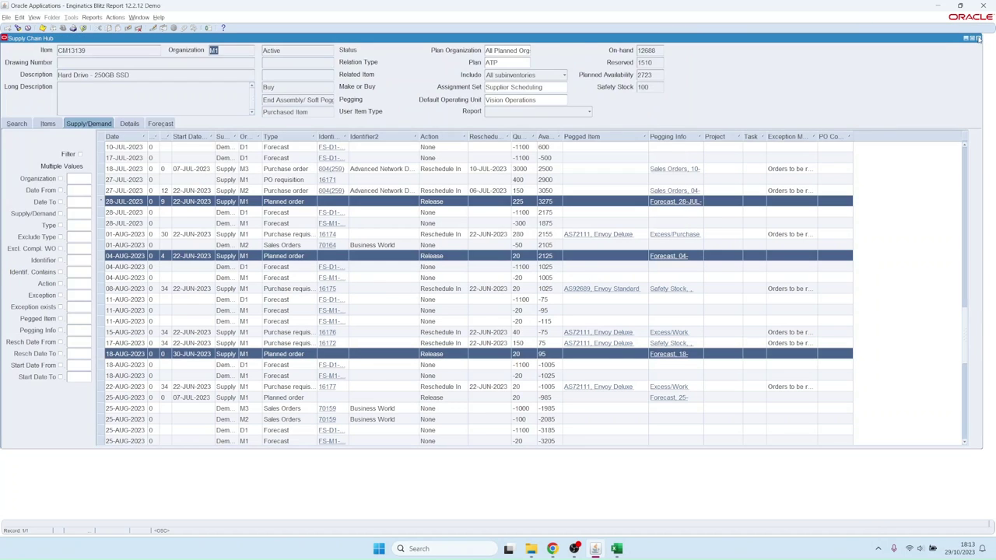
- Close the Supply Chain Hub and return to the Manufacturing Manager navigator
left_click(979, 38)
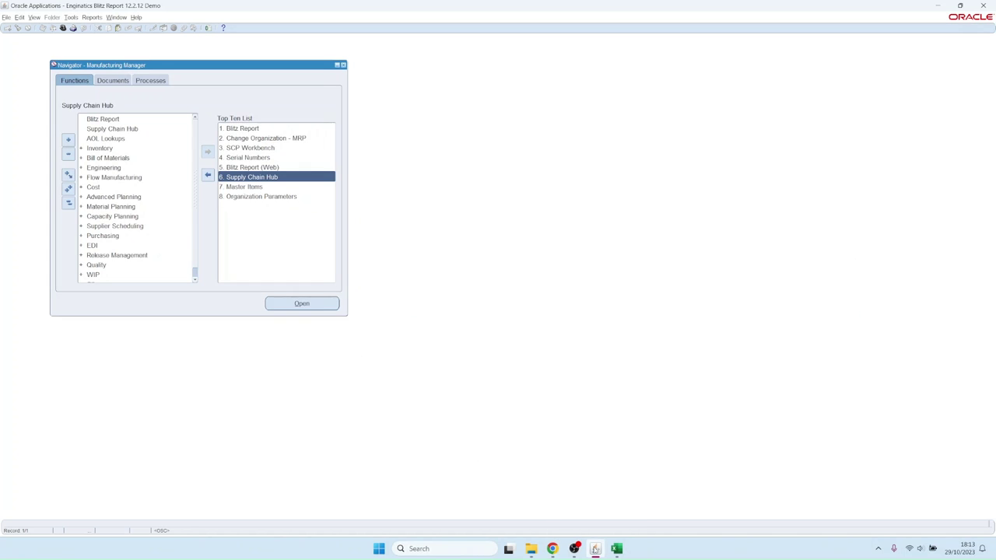
mouse_move(595, 549)
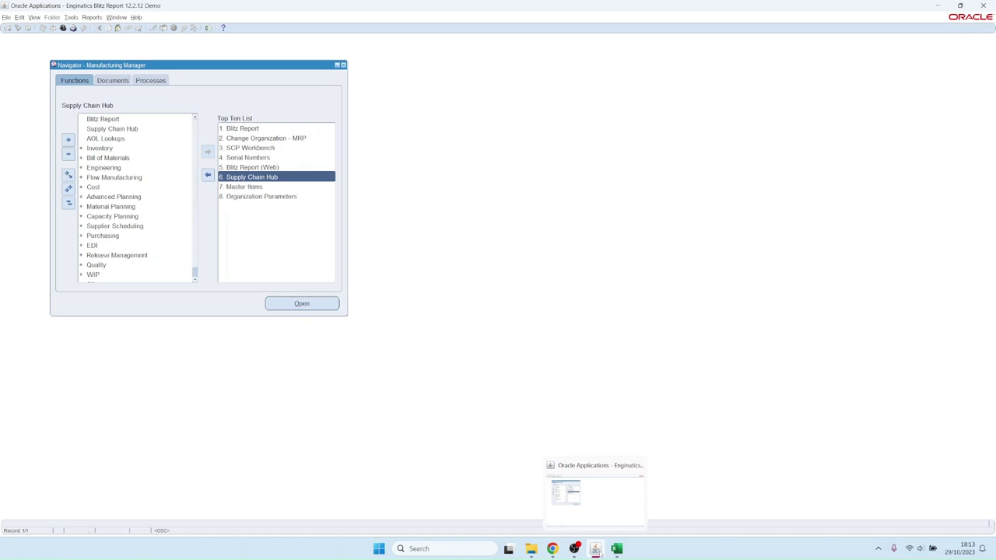